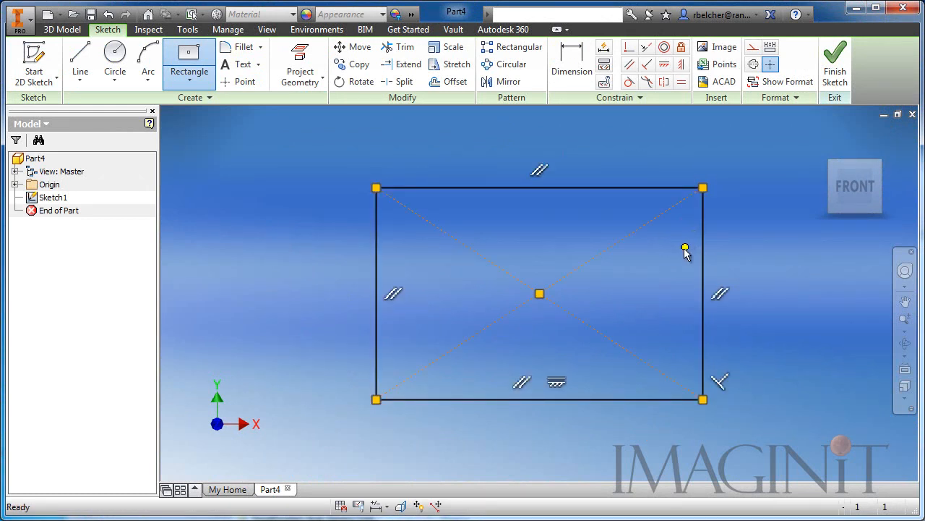
Dimension the rectangle's top edge with the named parameter Width=18
{"action": "key", "text": "Escape"}
{"action": "left_click", "coordinate": [576, 85]}
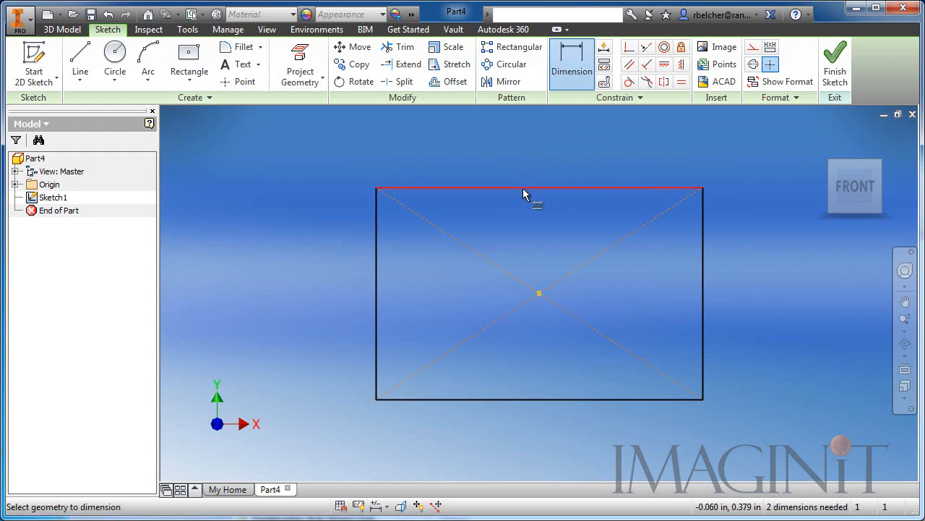
{"action": "left_click", "coordinate": [523, 188]}
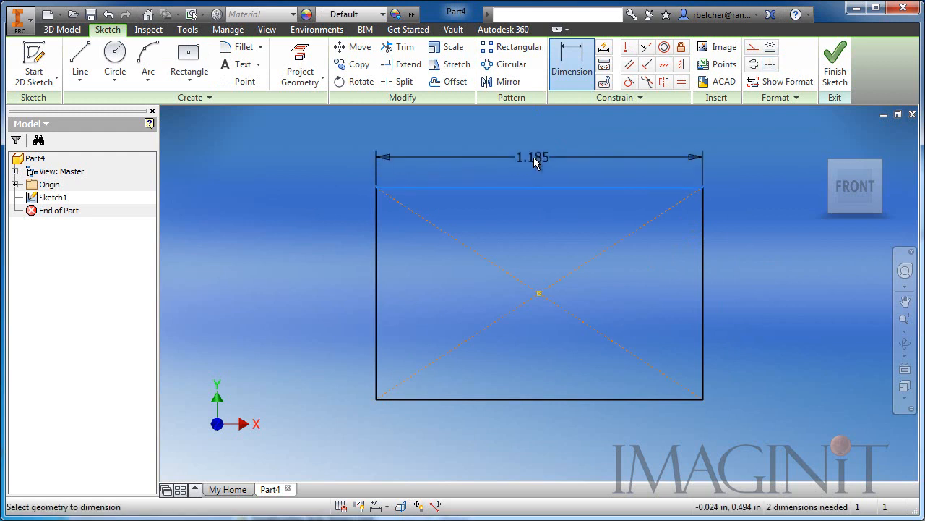
{"action": "left_click", "coordinate": [533, 156]}
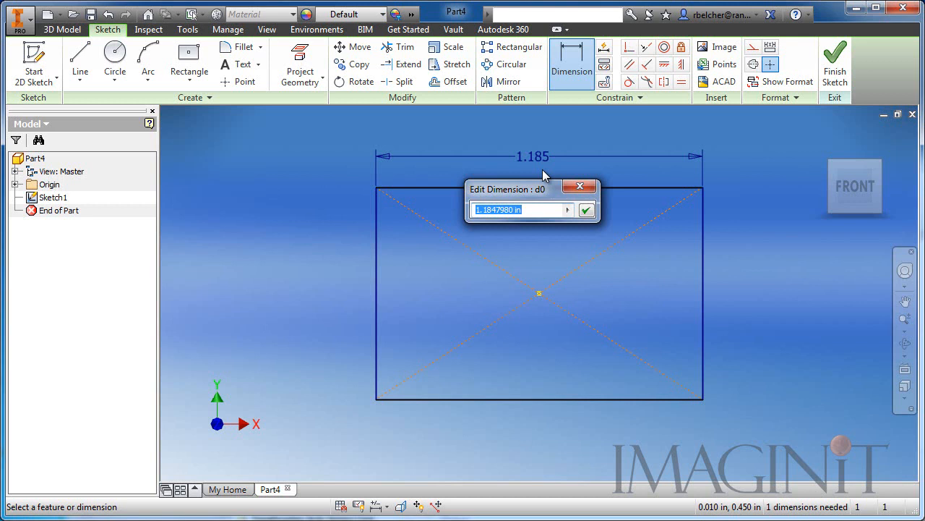
{"action": "type", "text": "Width"}
{"action": "type", "text": "=18"}
{"action": "key", "text": "Return"}
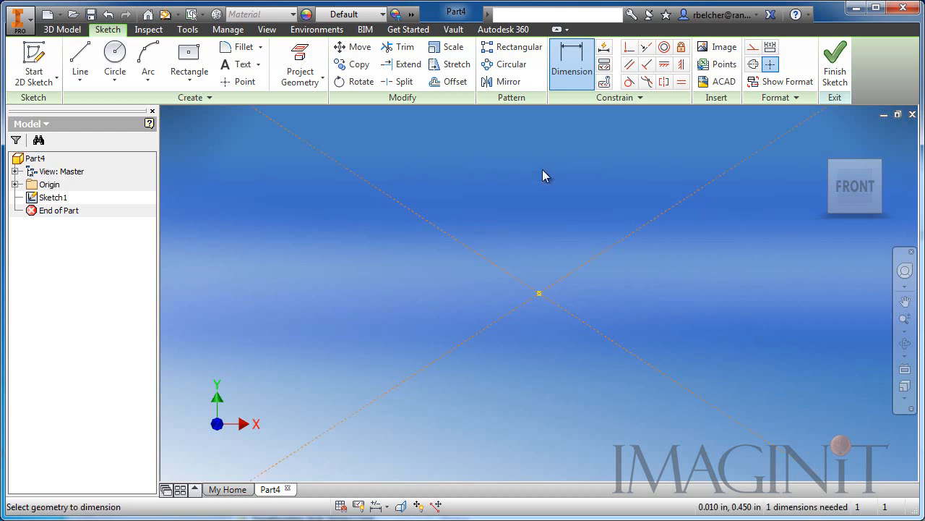
Dimension the rectangle's left edge with the named parameter Height=12
{"action": "key", "text": "Home"}
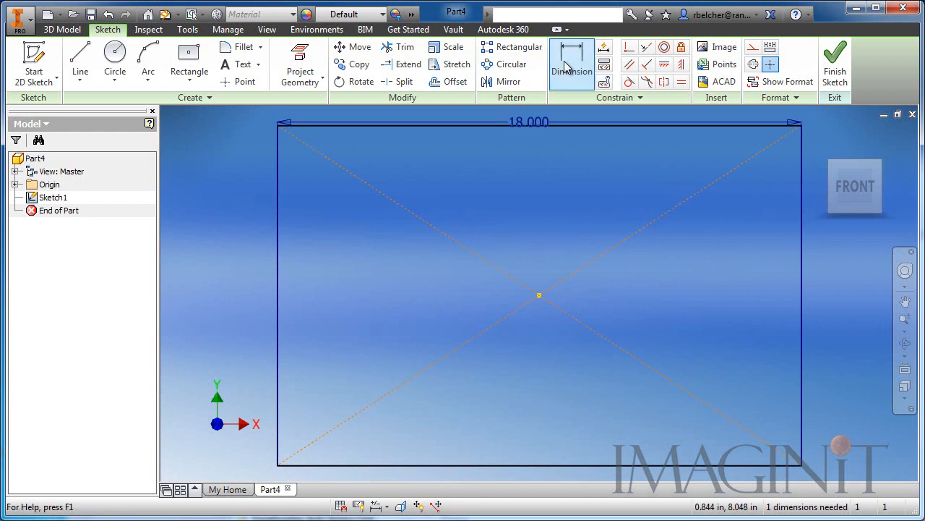
{"action": "left_click", "coordinate": [278, 251]}
{"action": "middle_click_drag", "start_coordinate": [241, 257], "coordinate": [321, 258]}
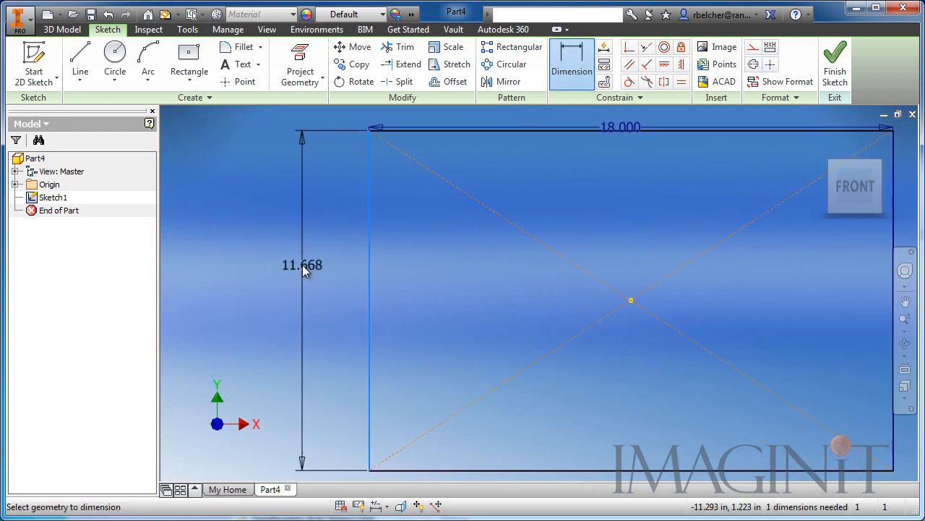
{"action": "left_click", "coordinate": [303, 265]}
{"action": "type", "text": "H"}
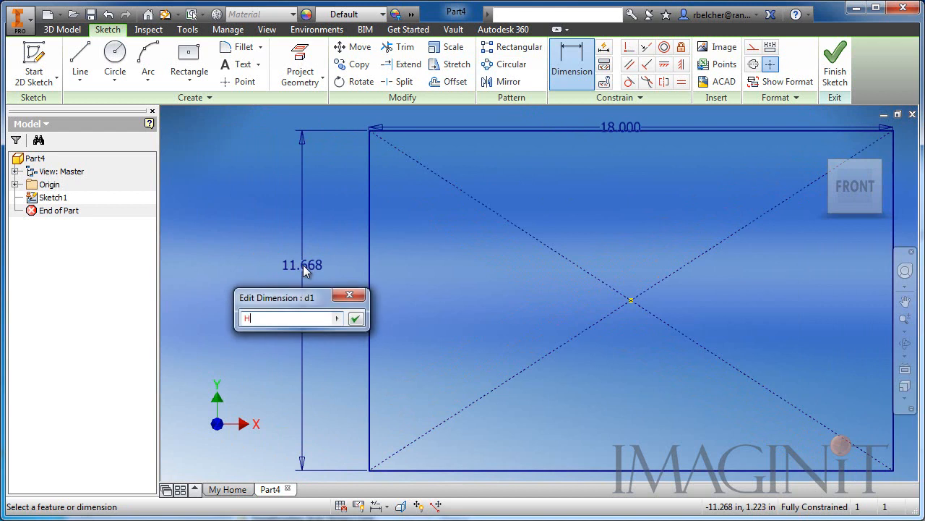
{"action": "type", "text": "eight=12"}
{"action": "key", "text": "Return"}
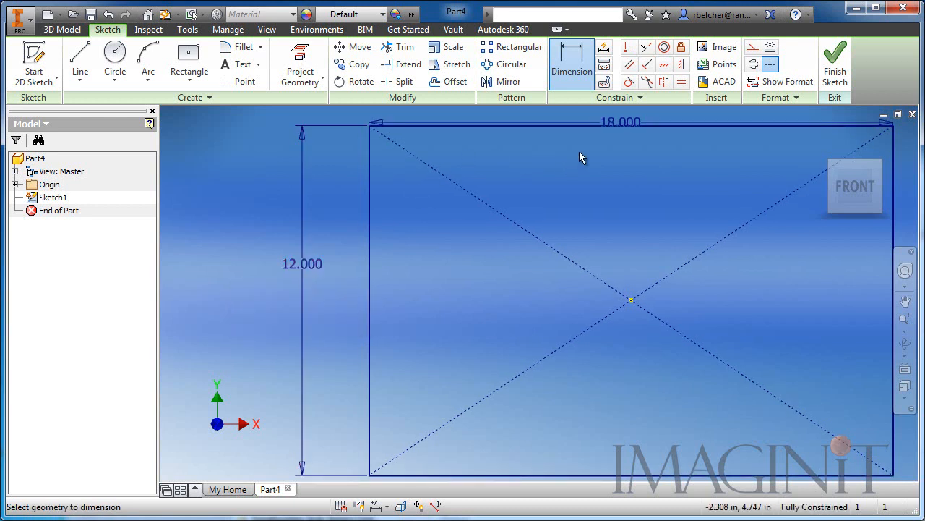
Finish the sketch and extrude the rectangle 36 in as a solid in the reversed direction, away from the front
{"action": "left_click", "coordinate": [836, 72]}
{"action": "scroll", "coordinate": [555, 305], "scroll_direction": "up", "scroll_amount": 10}
{"action": "middle_click_drag", "start_coordinate": [554, 304], "coordinate": [484, 292]}
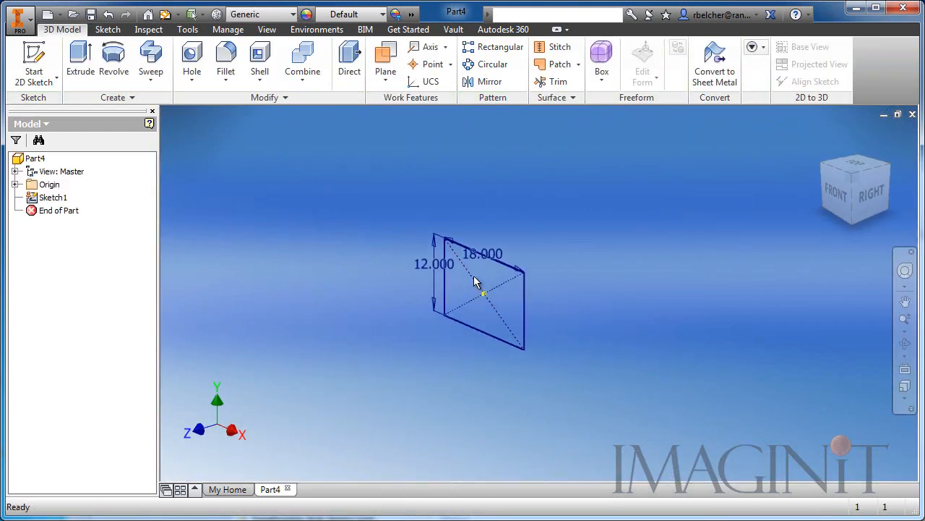
{"action": "scroll", "coordinate": [475, 282], "scroll_direction": "down", "scroll_amount": 3}
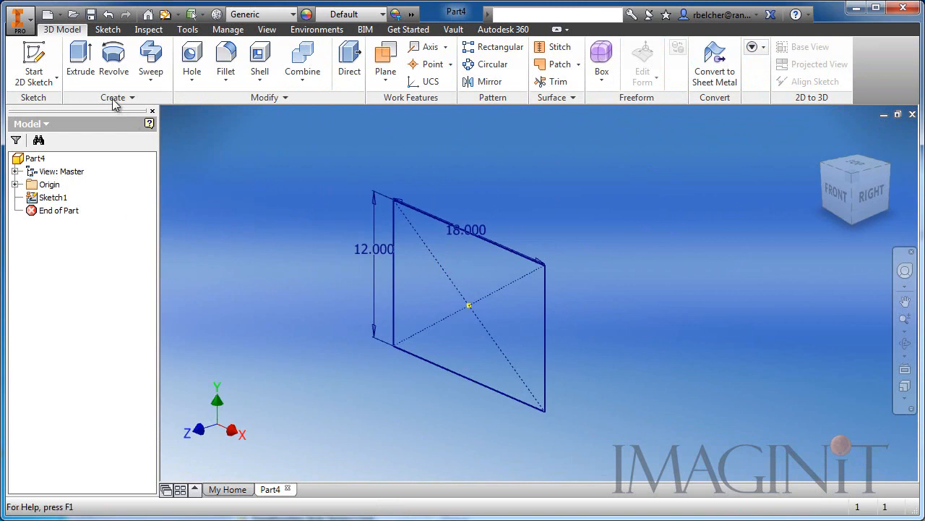
{"action": "left_click", "coordinate": [79, 58]}
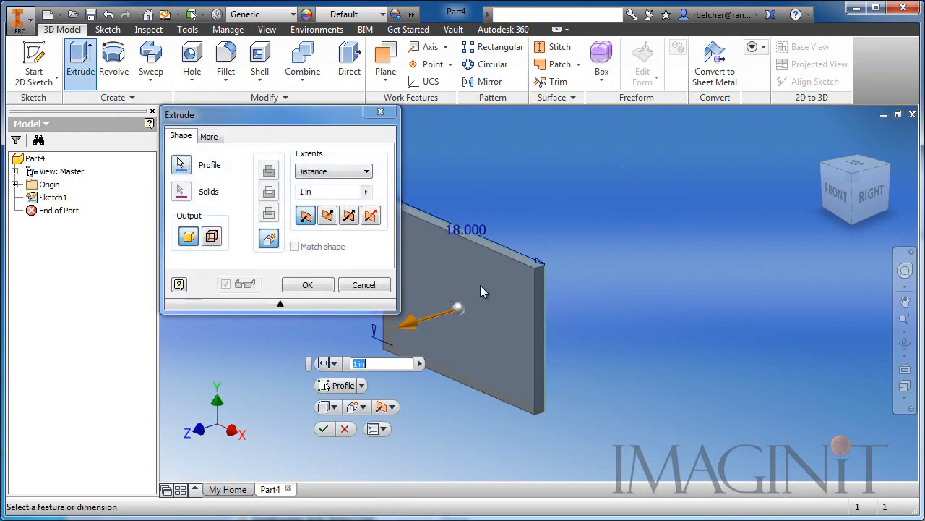
{"action": "middle_click_drag", "start_coordinate": [506, 325], "coordinate": [622, 318]}
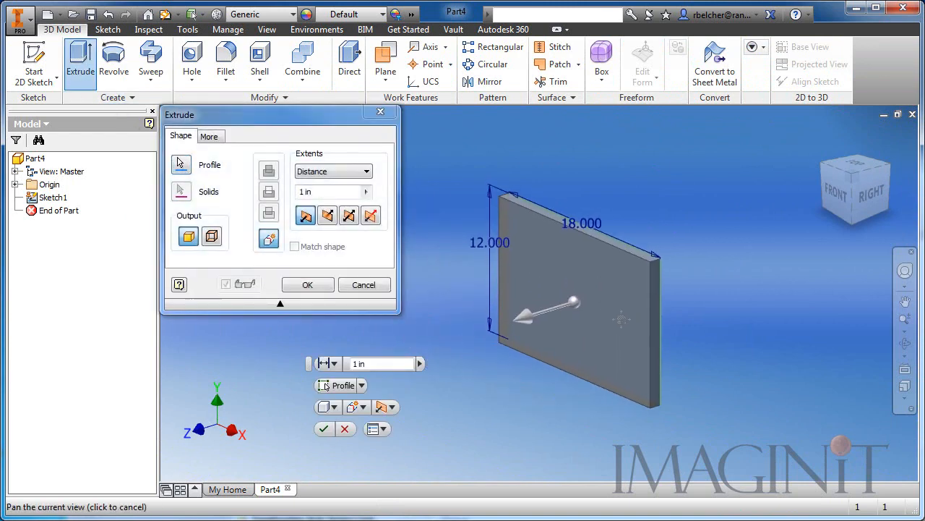
{"action": "left_click", "coordinate": [390, 407]}
{"action": "left_click", "coordinate": [416, 441]}
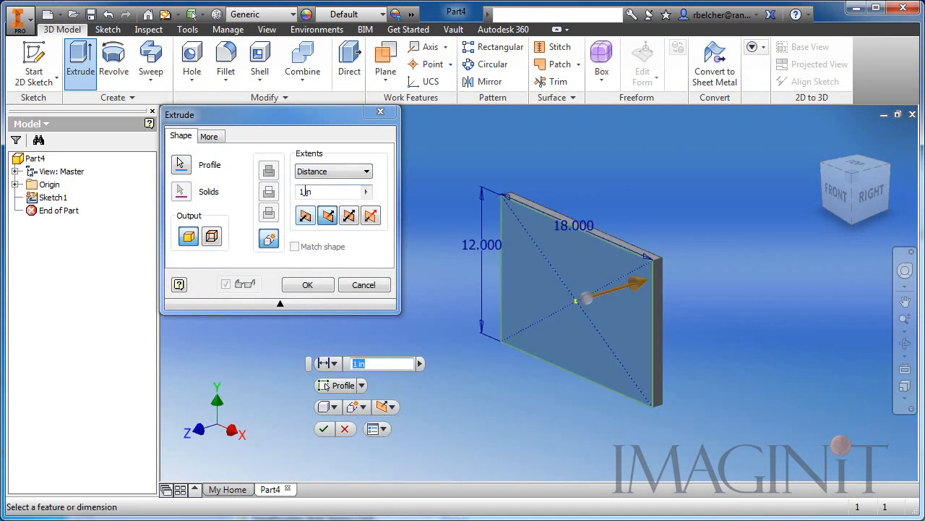
{"action": "left_click", "coordinate": [316, 192]}
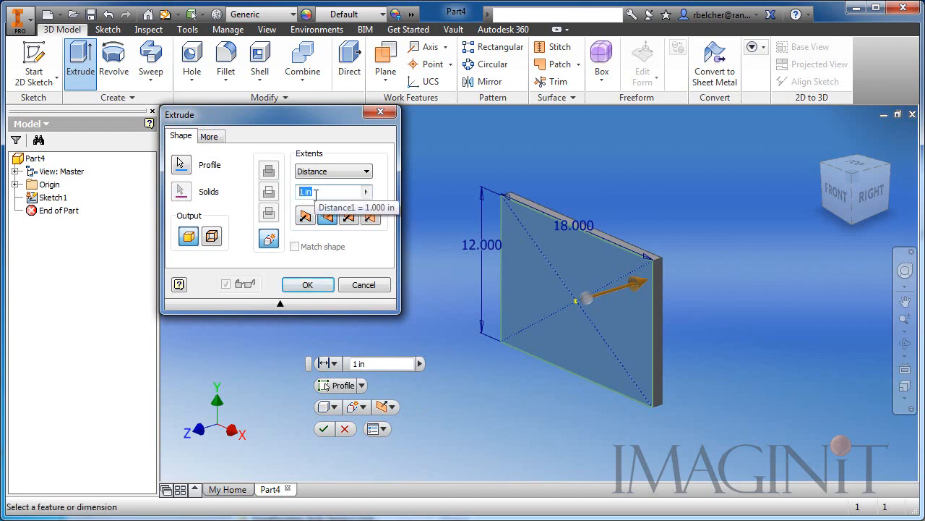
{"action": "type", "text": "36"}
{"action": "key", "text": "Return"}
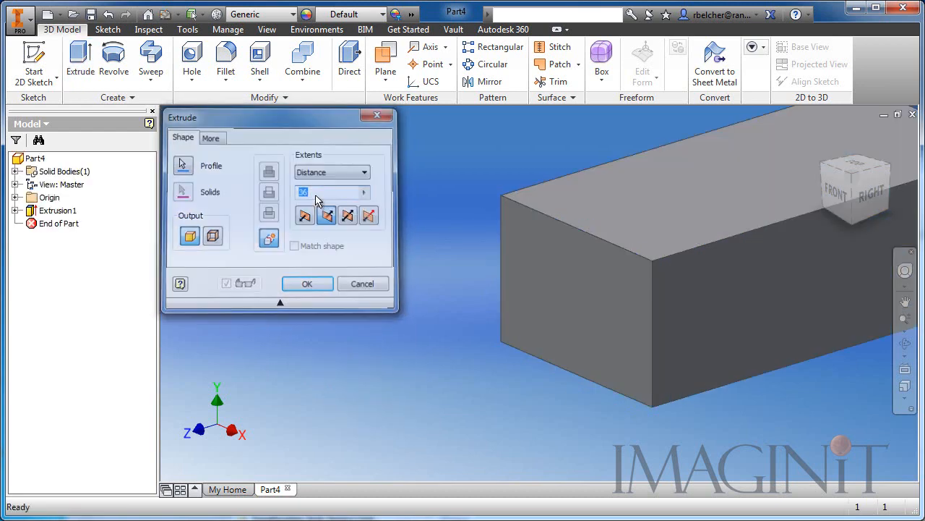
Open the model parameters and rename the extrusion distance parameter d2 as Length
{"action": "middle_click_drag", "start_coordinate": [467, 189], "coordinate": [241, 238]}
{"action": "scroll", "coordinate": [337, 268], "scroll_direction": "up", "scroll_amount": 3}
{"action": "scroll", "coordinate": [338, 268], "scroll_direction": "down", "scroll_amount": 3}
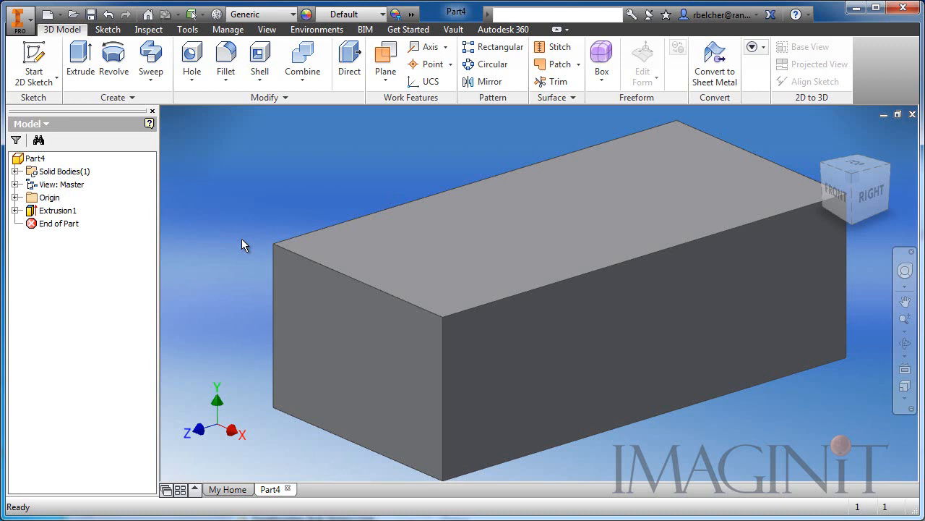
{"action": "middle_click_drag", "start_coordinate": [310, 190], "coordinate": [299, 193]}
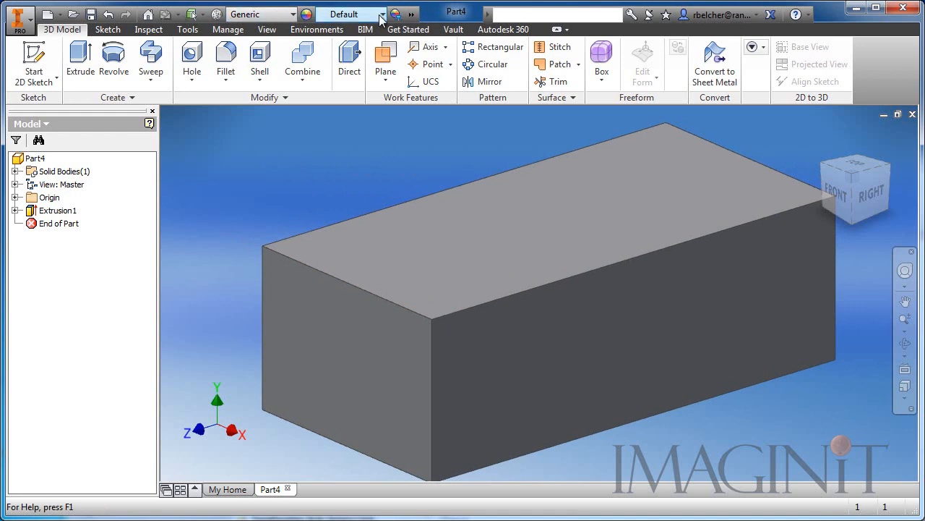
{"action": "left_click", "coordinate": [411, 13]}
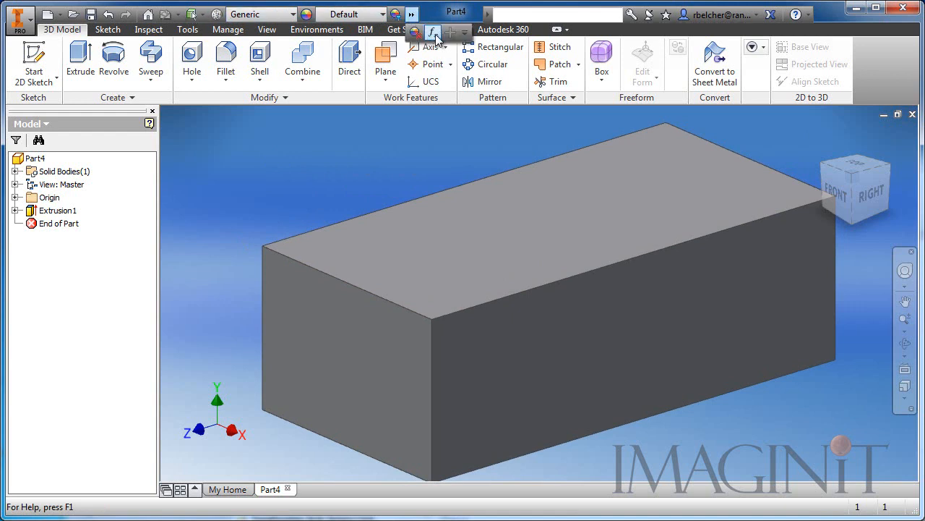
{"action": "left_click", "coordinate": [362, 148]}
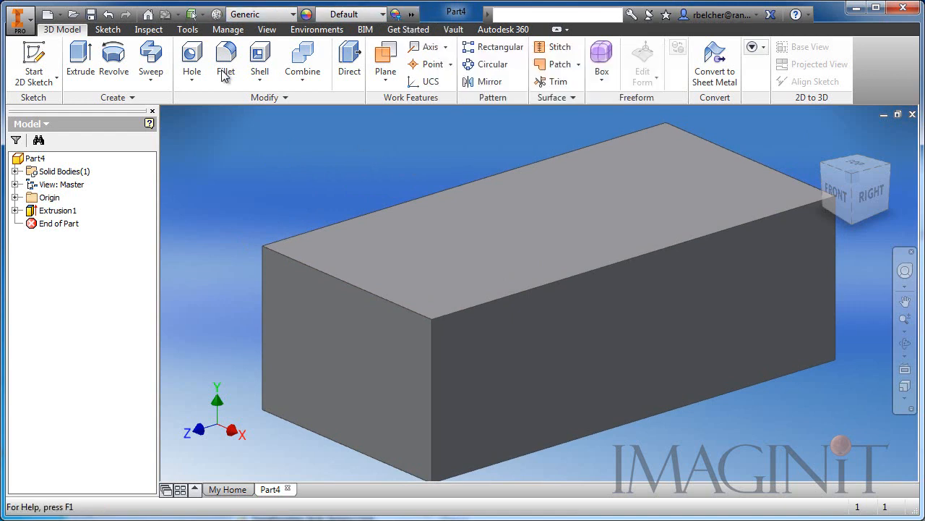
{"action": "left_click", "coordinate": [228, 30]}
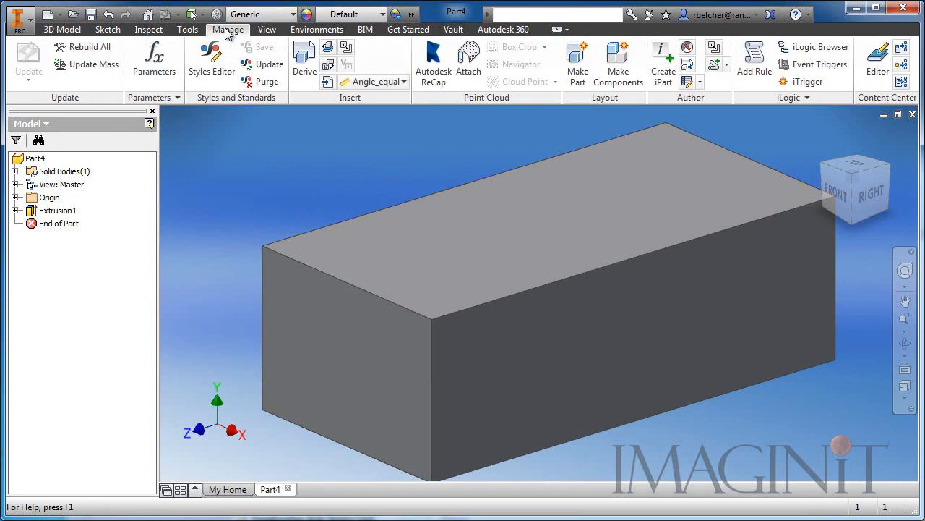
{"action": "left_click", "coordinate": [165, 64]}
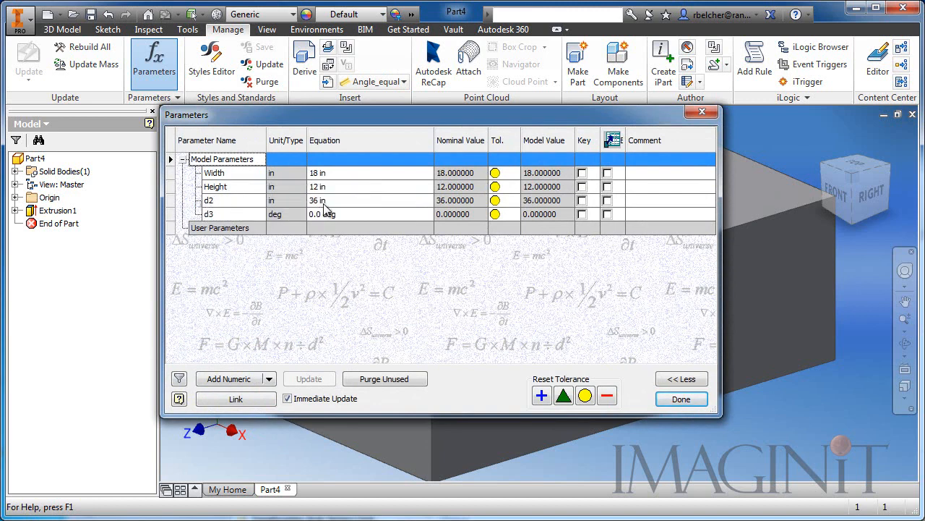
{"action": "left_click", "coordinate": [215, 202]}
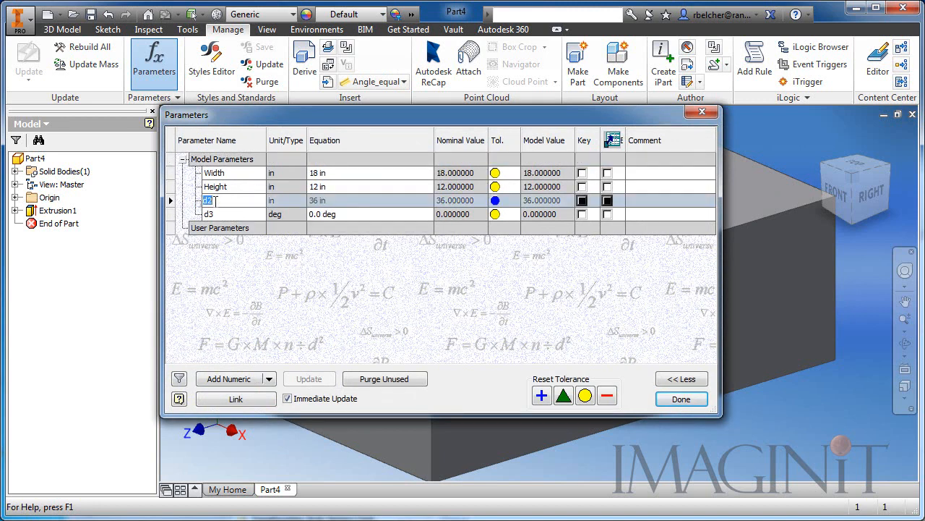
{"action": "type", "text": "Length"}
{"action": "key", "text": "Return"}
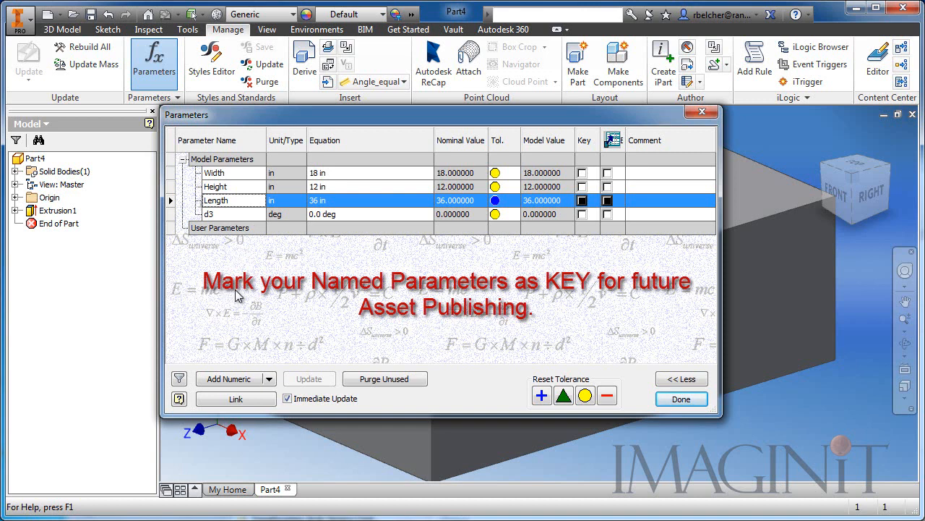
Mark the Width, Height and Length parameters as both key and exported
{"action": "left_click", "coordinate": [582, 173]}
{"action": "left_click", "coordinate": [582, 186]}
{"action": "left_click", "coordinate": [582, 200]}
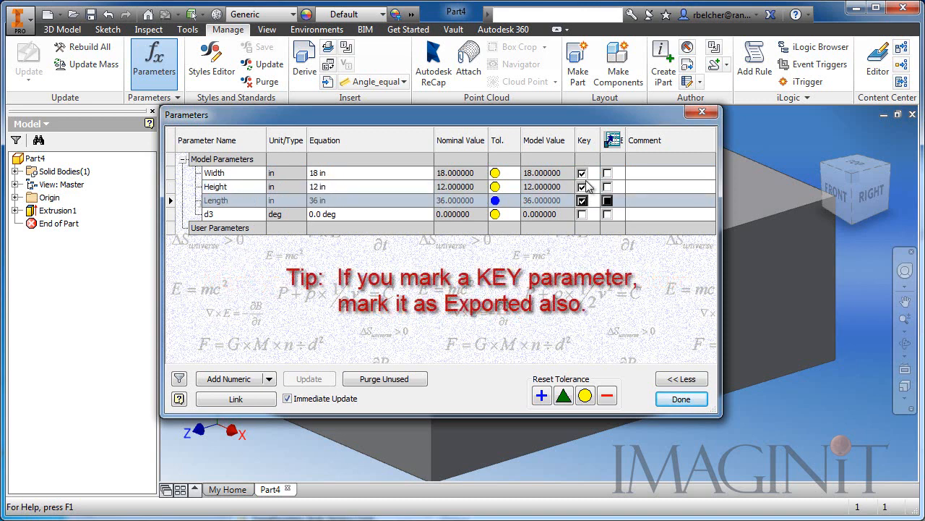
{"action": "left_click", "coordinate": [608, 173]}
{"action": "left_click", "coordinate": [608, 186]}
{"action": "left_click", "coordinate": [607, 200]}
{"action": "left_click", "coordinate": [552, 296]}
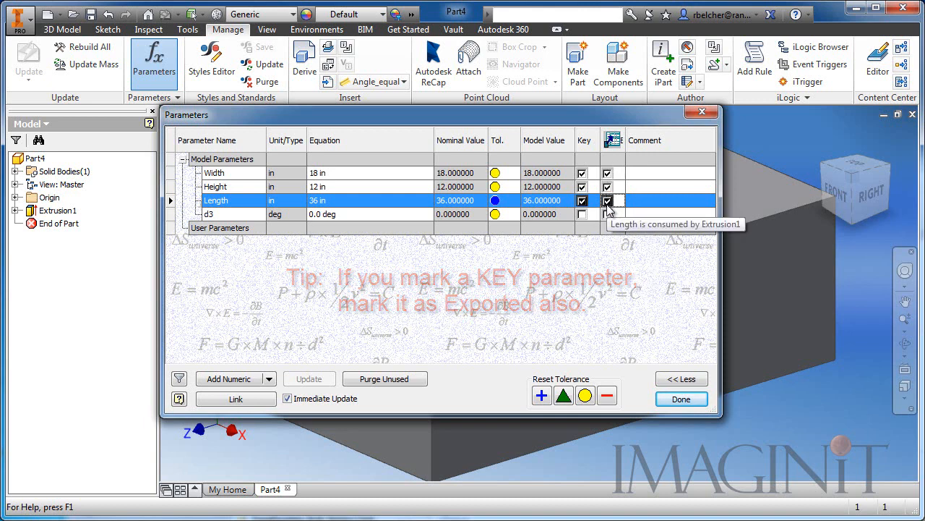
{"action": "left_click", "coordinate": [748, 442]}
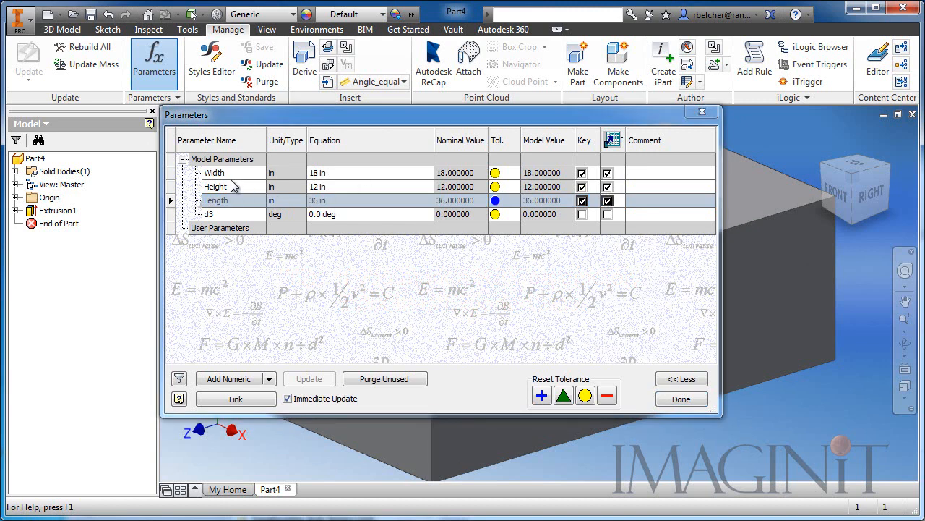
Make the Width parameter multi-value and enter 06, 09, 12, 15, 18, 21 and 24 in as new list items
{"action": "mouse_move", "coordinate": [228, 193]}
{"action": "right_click", "coordinate": [219, 176]}
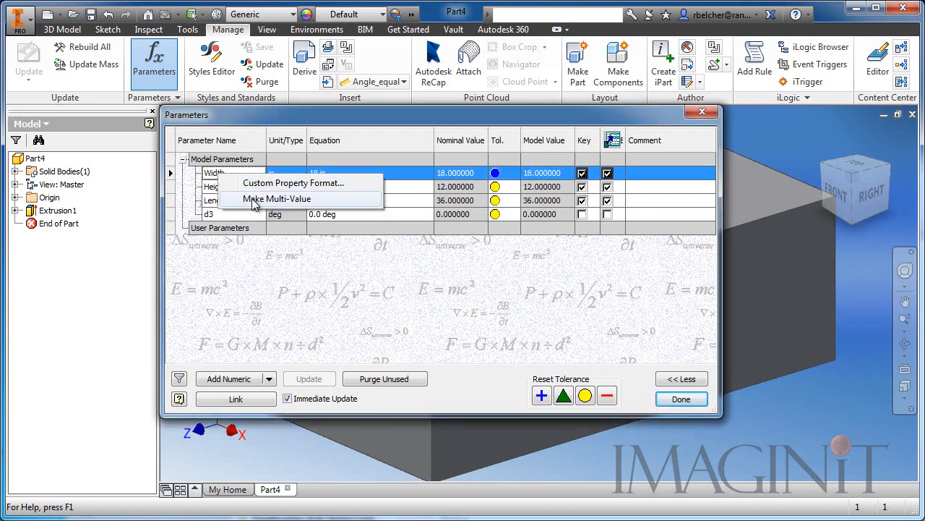
{"action": "left_click", "coordinate": [282, 200]}
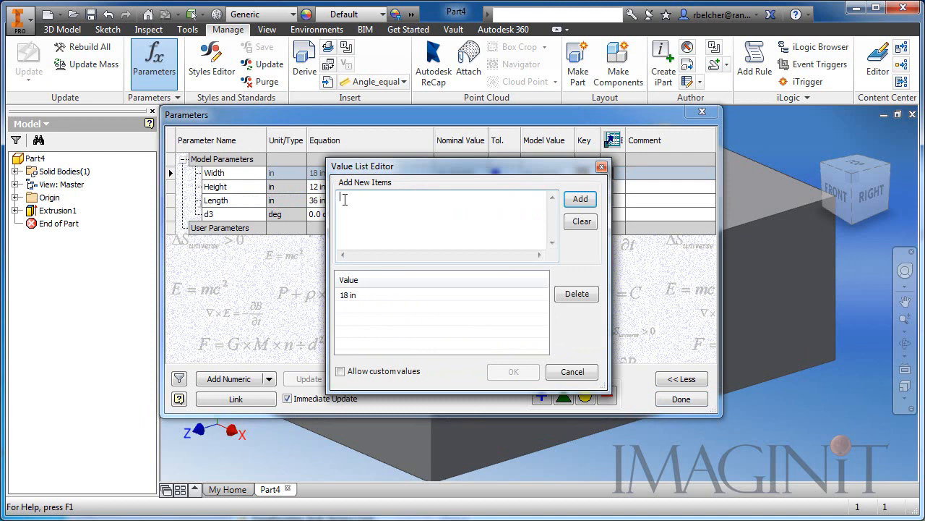
{"action": "type", "text": "0"}
{"action": "type", "text": "6"}
{"action": "type", "text": " in"}
{"action": "type", "text": "09"}
{"action": "type", "text": " in "}
{"action": "type", "text": "12 in"}
{"action": "key", "text": "Return"}
{"action": "type", "text": "15 in 18 in"}
{"action": "key", "text": "Return"}
{"action": "type", "text": "21 in"}
{"action": "key", "text": "Return"}
{"action": "type", "text": "24 in"}
Remove the duplicate 18 in line, add the remaining items to Width's value list, and check the available choices
{"action": "left_click_drag", "start_coordinate": [359, 226], "coordinate": [331, 226]}
{"action": "key", "text": "Delete"}
{"action": "key", "text": "Delete"}
{"action": "left_click", "coordinate": [581, 200]}
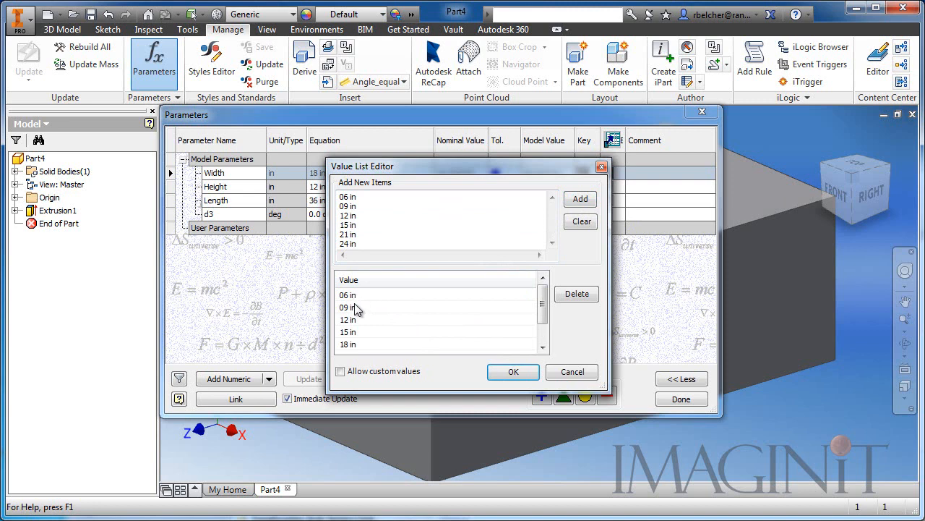
{"action": "mouse_move", "coordinate": [543, 311]}
{"action": "left_mouse_down"}
{"action": "mouse_move", "coordinate": [544, 334]}
{"action": "mouse_move", "coordinate": [546, 298]}
{"action": "mouse_move", "coordinate": [545, 317]}
{"action": "left_mouse_up"}
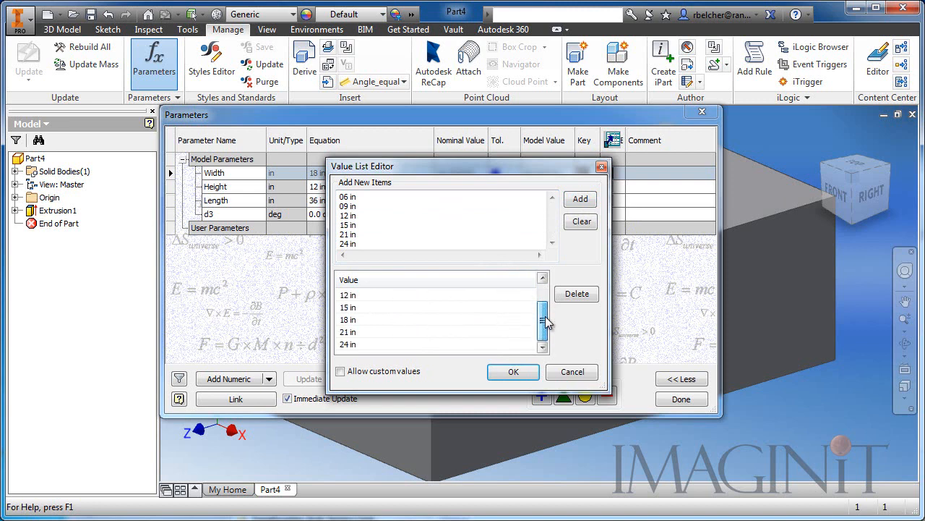
{"action": "left_click", "coordinate": [513, 371]}
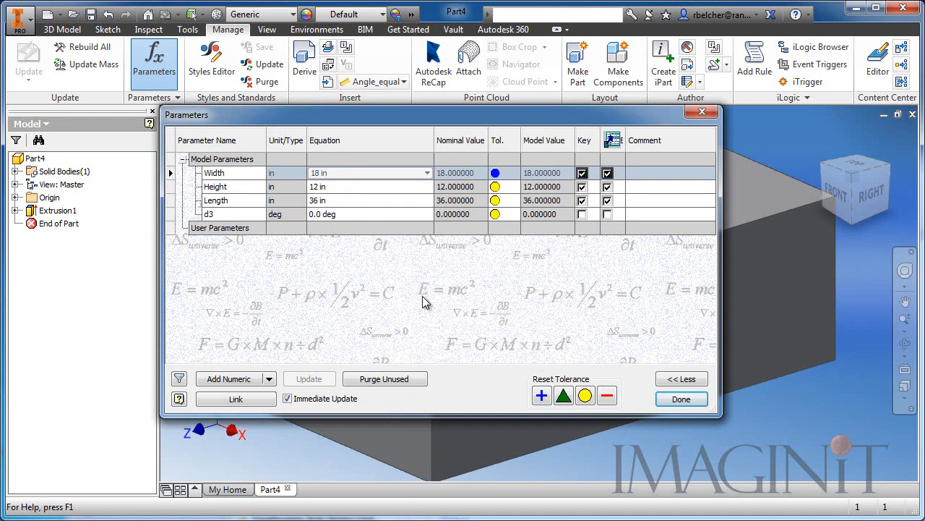
{"action": "left_click", "coordinate": [348, 175]}
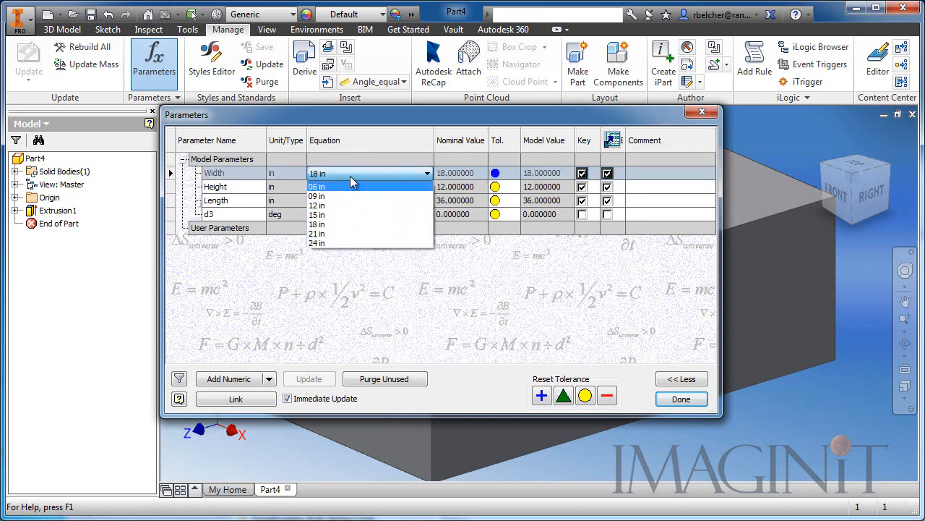
{"action": "left_click", "coordinate": [365, 125]}
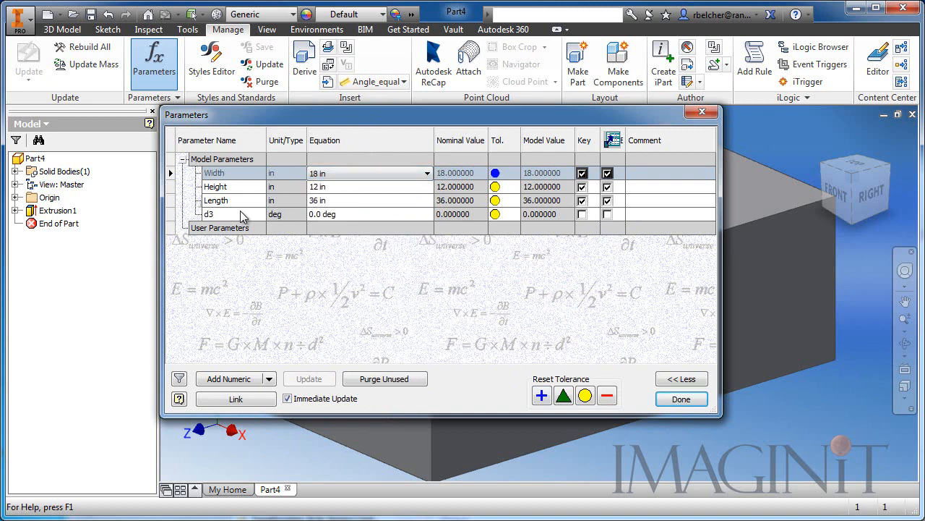
Make the Height parameter multi-value and enter 06, 09, 15, 18, 21 and 24 in as new list items
{"action": "left_click", "coordinate": [225, 188]}
{"action": "left_click", "coordinate": [231, 186]}
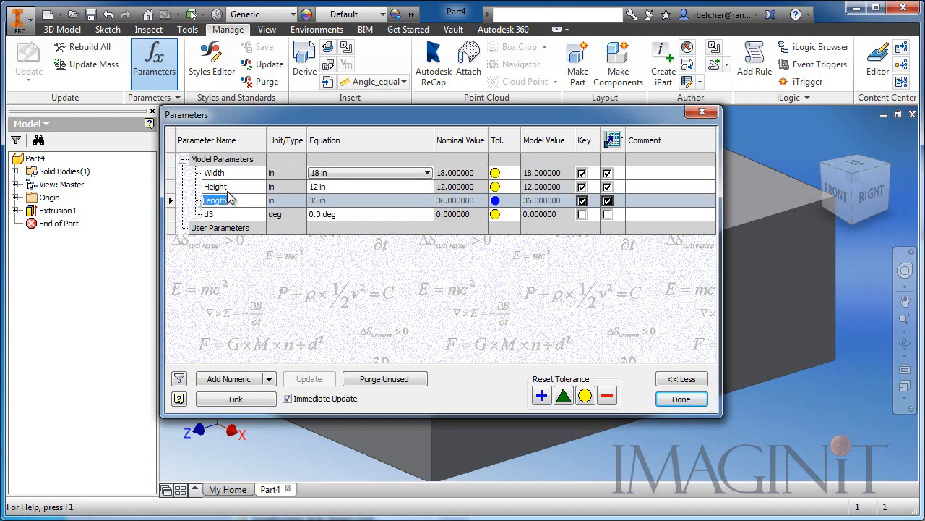
{"action": "right_click", "coordinate": [231, 196]}
{"action": "left_click", "coordinate": [272, 217]}
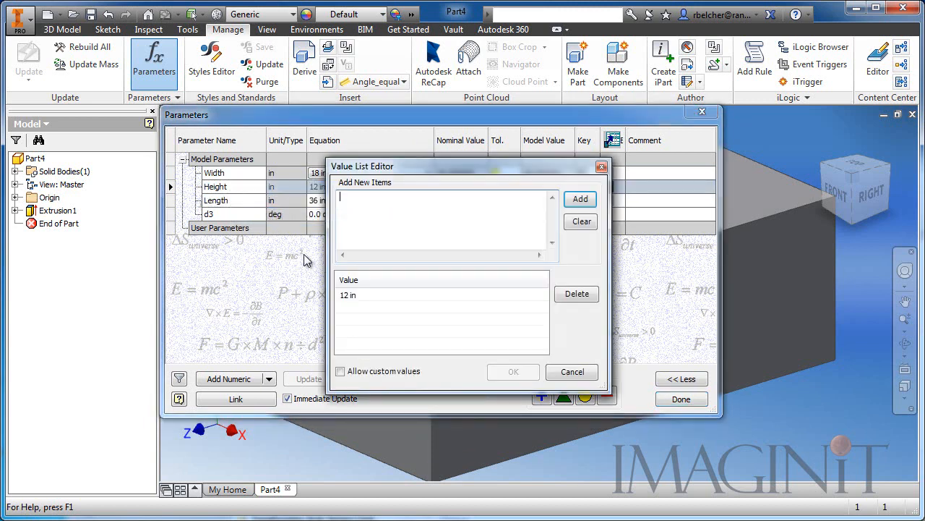
{"action": "type", "text": "06 in"}
{"action": "key", "text": "Return"}
{"action": "type", "text": "09 in"}
{"action": "key", "text": "Return"}
{"action": "type", "text": "15 in"}
{"action": "key", "text": "Return"}
{"action": "type", "text": "18 in"}
{"action": "key", "text": "Return"}
{"action": "type", "text": "21 in 24 in"}
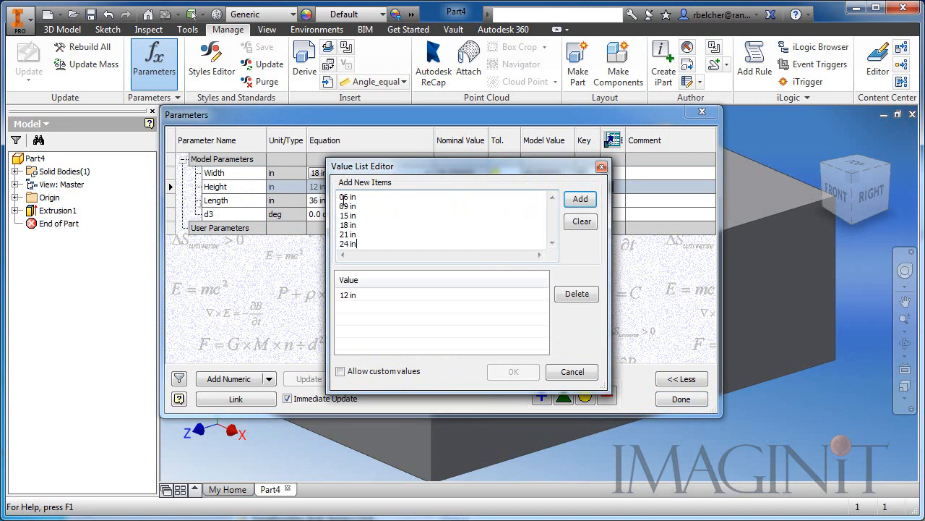
Add the new items to Height's value list, confirm it, and choose 12 in from the available sizes
{"action": "left_click", "coordinate": [578, 206]}
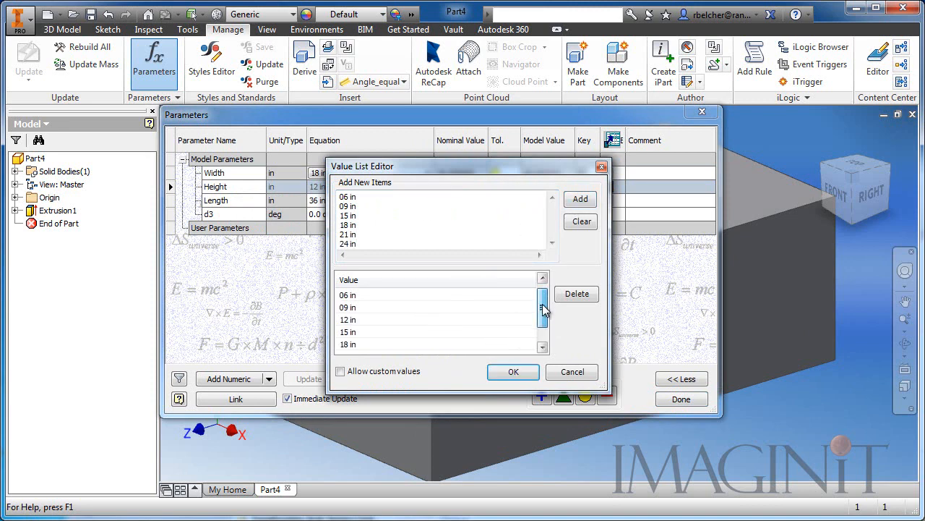
{"action": "left_click", "coordinate": [513, 372]}
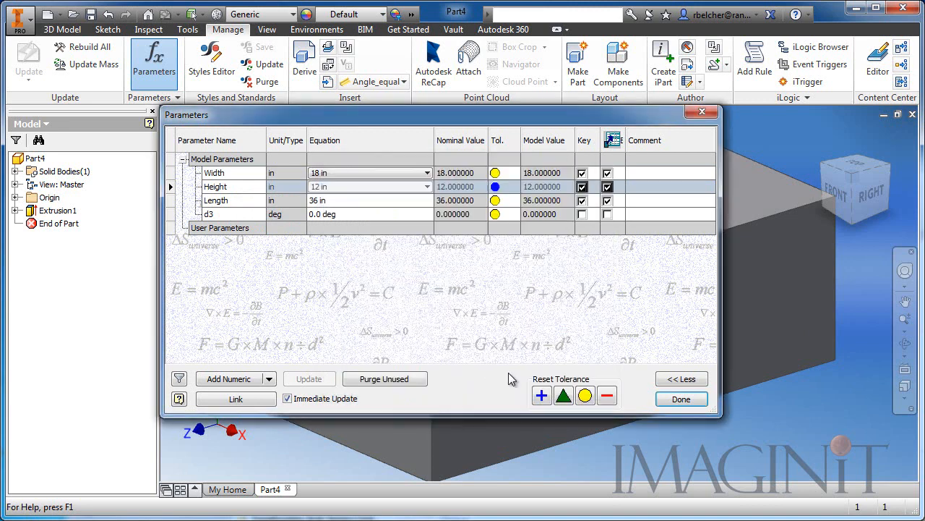
{"action": "left_click", "coordinate": [396, 188]}
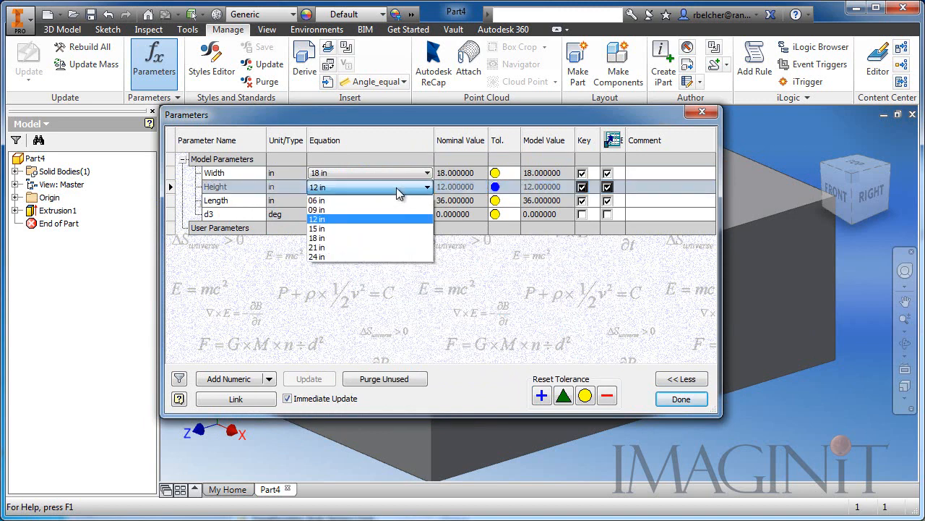
{"action": "left_click", "coordinate": [349, 220]}
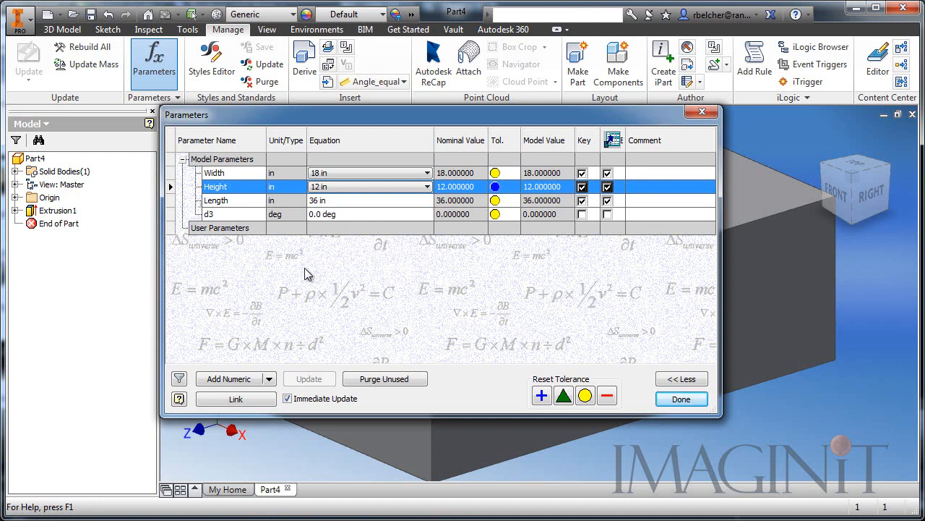
Inspect the custom values option in Height's multi-value list, leave it disabled, and close the model parameters
{"action": "right_click", "coordinate": [221, 189]}
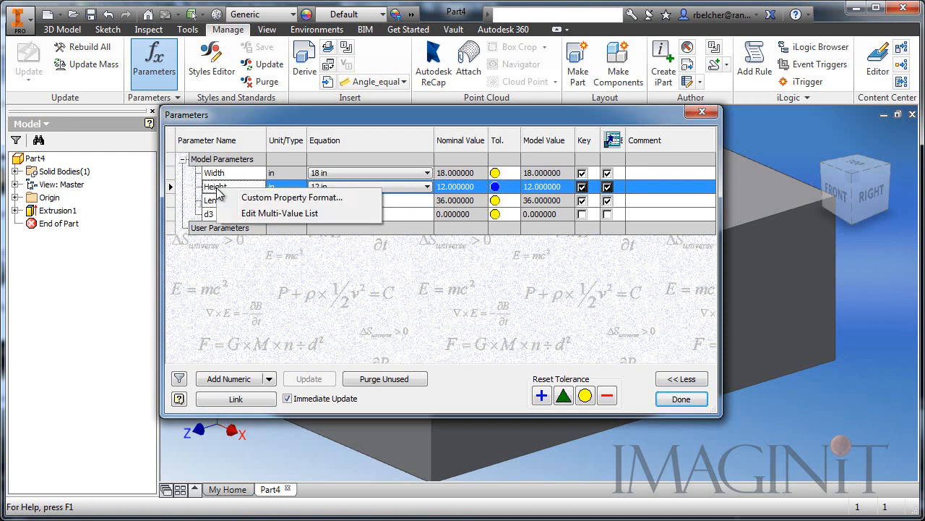
{"action": "left_click", "coordinate": [261, 213]}
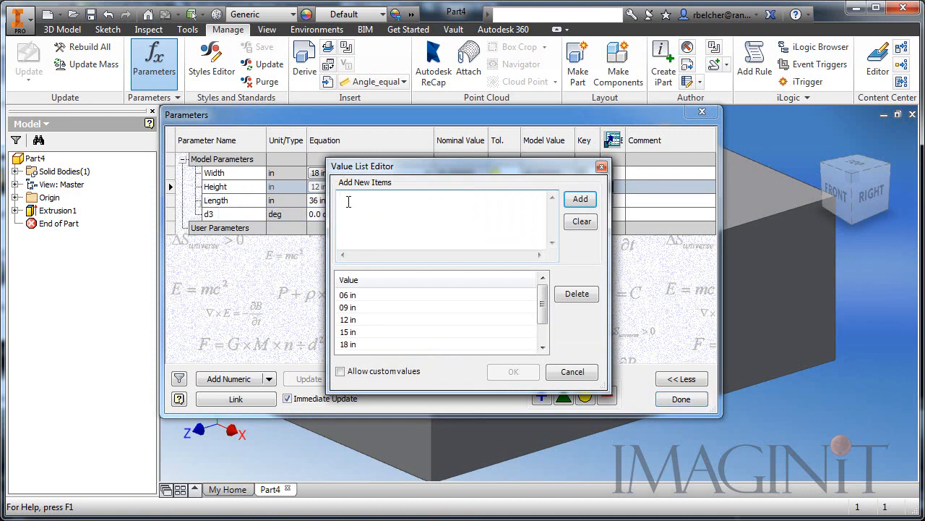
{"action": "left_click", "coordinate": [341, 373]}
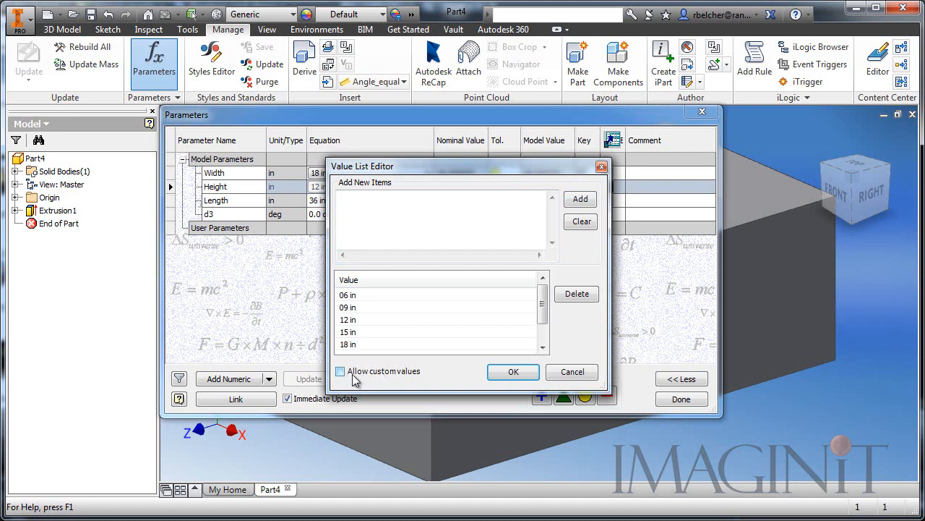
{"action": "left_click", "coordinate": [514, 373]}
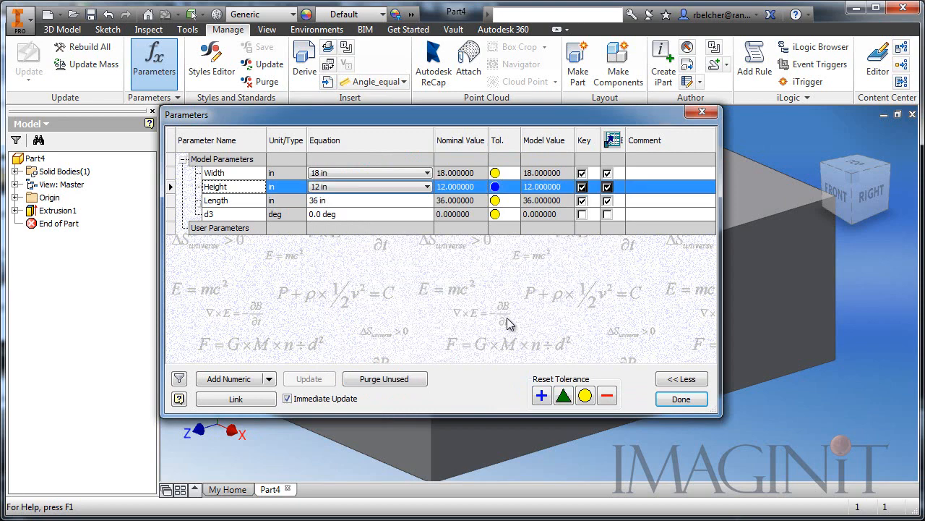
{"action": "left_click", "coordinate": [679, 399]}
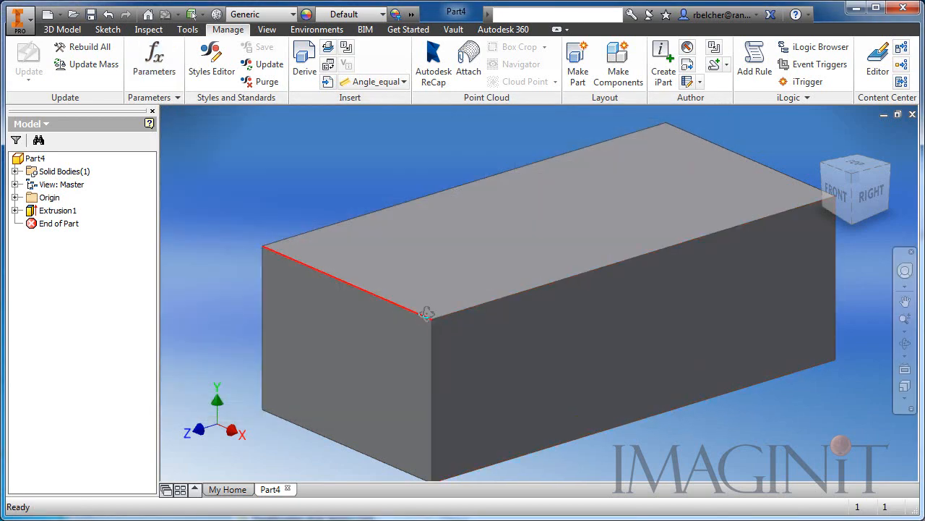
Start a sketch on the box's front end face and offset the face outline outward
{"action": "key", "text": "F4"}
{"action": "middle_click_drag", "start_coordinate": [442, 321], "coordinate": [445, 317], "text": "shift"}
{"action": "scroll", "coordinate": [460, 283], "scroll_direction": "up", "scroll_amount": 3}
{"action": "middle_click_drag", "start_coordinate": [462, 284], "coordinate": [483, 295]}
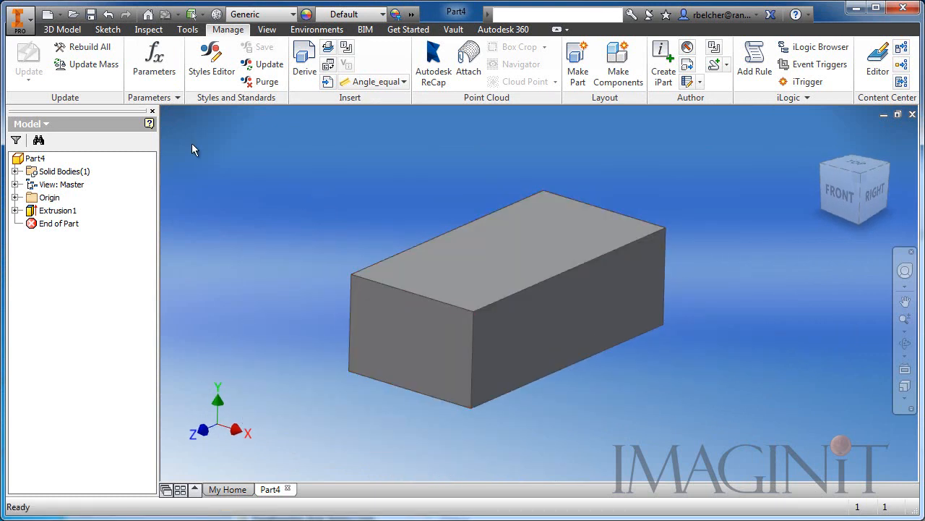
{"action": "left_click", "coordinate": [62, 30]}
{"action": "left_click", "coordinate": [34, 64]}
{"action": "left_click", "coordinate": [392, 328]}
{"action": "left_click", "coordinate": [448, 82]}
{"action": "left_click", "coordinate": [526, 241]}
{"action": "left_click", "coordinate": [529, 225]}
Dimension the distance between the front face edge and its offset outline at 1 in
{"action": "left_click", "coordinate": [572, 64]}
{"action": "left_click", "coordinate": [566, 242]}
{"action": "left_click", "coordinate": [565, 226]}
{"action": "left_click", "coordinate": [587, 192]}
{"action": "type", "text": "1"}
{"action": "key", "text": "Return"}
Extrude the front flange profile 0.25 in in the second direction, back along the box
{"action": "key", "text": "e"}
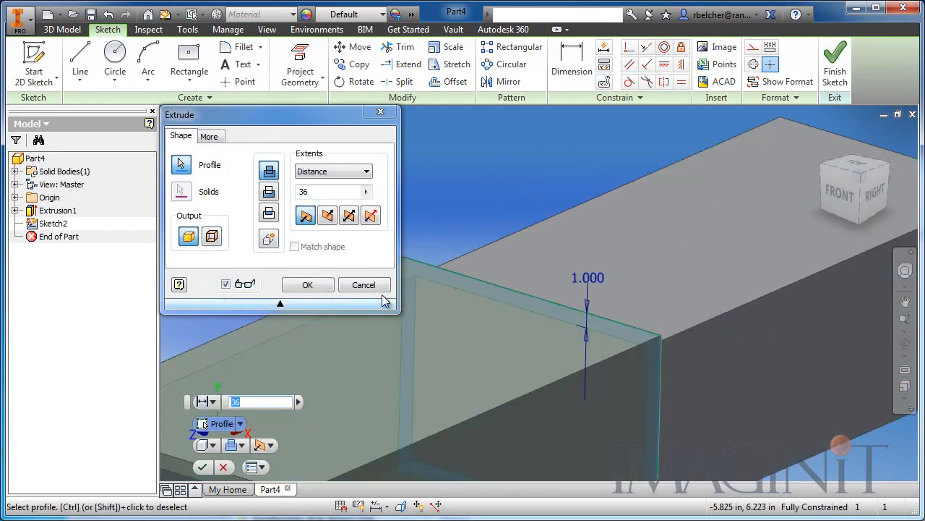
{"action": "left_click", "coordinate": [327, 216]}
{"action": "left_click_drag", "start_coordinate": [312, 192], "coordinate": [279, 199]}
{"action": "type", "text": ".25"}
{"action": "left_click", "coordinate": [308, 285]}
Start a sketch on the box's back end face and offset the face outline outward
{"action": "scroll", "coordinate": [571, 282], "scroll_direction": "down", "scroll_amount": 3}
{"action": "middle_click_drag", "start_coordinate": [578, 286], "coordinate": [175, 179], "text": "shift"}
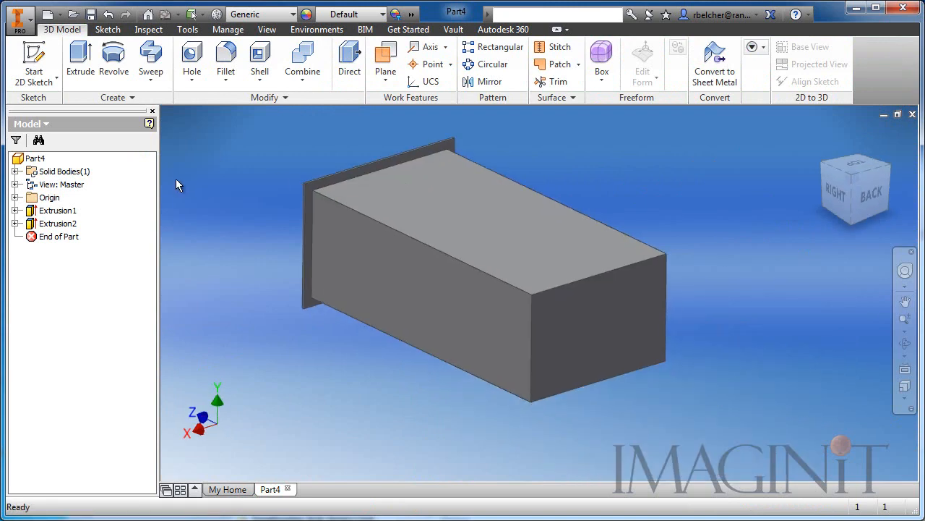
{"action": "left_click", "coordinate": [34, 63]}
{"action": "left_click", "coordinate": [585, 337]}
{"action": "left_click", "coordinate": [449, 82]}
{"action": "left_click", "coordinate": [509, 234]}
Dimension the distance between the back face edge and its offset outline at 1 in
{"action": "left_click", "coordinate": [572, 63]}
{"action": "left_click", "coordinate": [580, 235]}
{"action": "left_click", "coordinate": [583, 201]}
{"action": "left_click", "coordinate": [591, 169]}
{"action": "type", "text": "1"}
{"action": "key", "text": "Return"}
Extrude the back flange profile 0.25 in in the second direction, toward the box
{"action": "middle_click_drag", "start_coordinate": [443, 192], "coordinate": [498, 224], "text": "shift"}
{"action": "scroll", "coordinate": [578, 249], "scroll_direction": "up", "scroll_amount": 3}
{"action": "key", "text": "e"}
{"action": "left_click", "coordinate": [660, 253]}
{"action": "left_click", "coordinate": [329, 216]}
{"action": "left_click", "coordinate": [308, 285]}
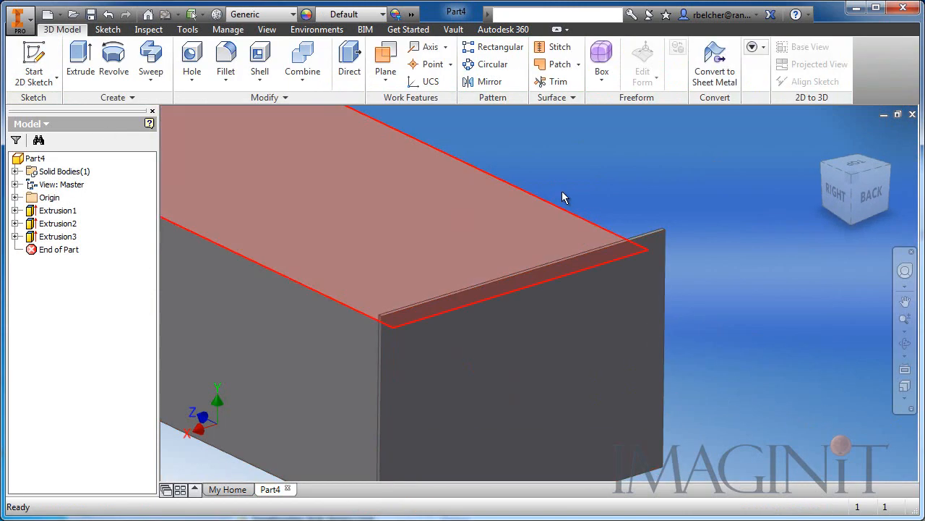
Show the part in the home view and apply the yellow Smooth appearance to it
{"action": "key", "text": "F6"}
{"action": "left_click", "coordinate": [354, 14]}
{"action": "scroll", "coordinate": [453, 266], "scroll_direction": "down", "scroll_amount": 10}
{"action": "scroll", "coordinate": [453, 266], "scroll_direction": "down", "scroll_amount": 5}
{"action": "left_click", "coordinate": [361, 197]}
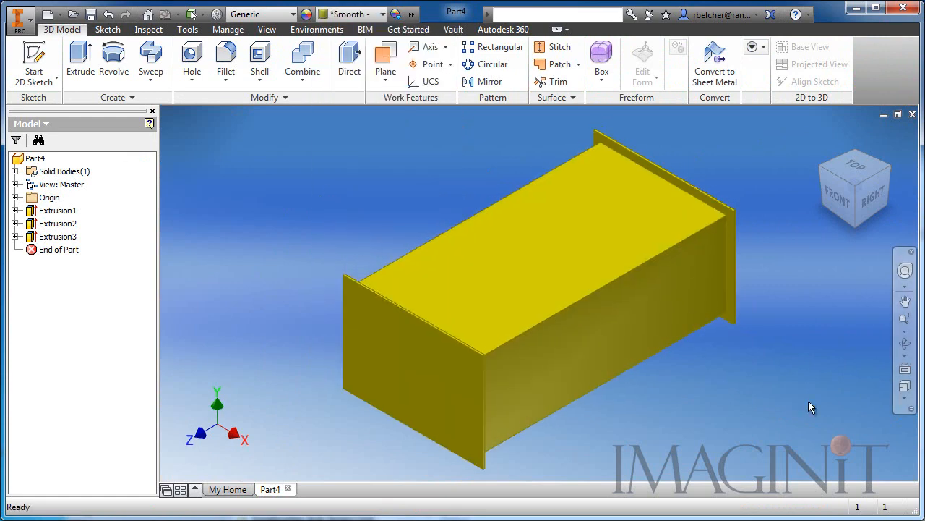
Reopen the model parameters with the dialog and the part placed clear of each other
{"action": "middle_click_drag", "start_coordinate": [661, 379], "coordinate": [765, 367]}
{"action": "scroll", "coordinate": [686, 396], "scroll_direction": "down", "scroll_amount": 3}
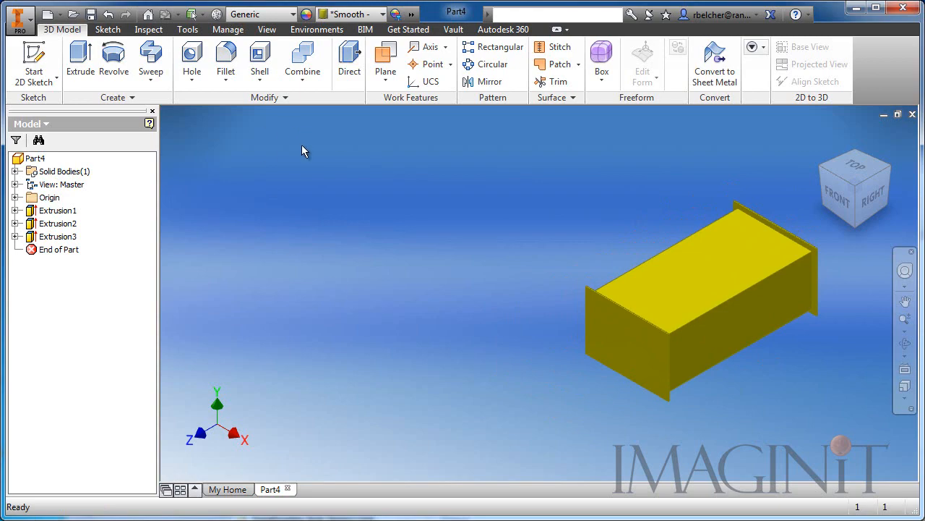
{"action": "left_click", "coordinate": [228, 29]}
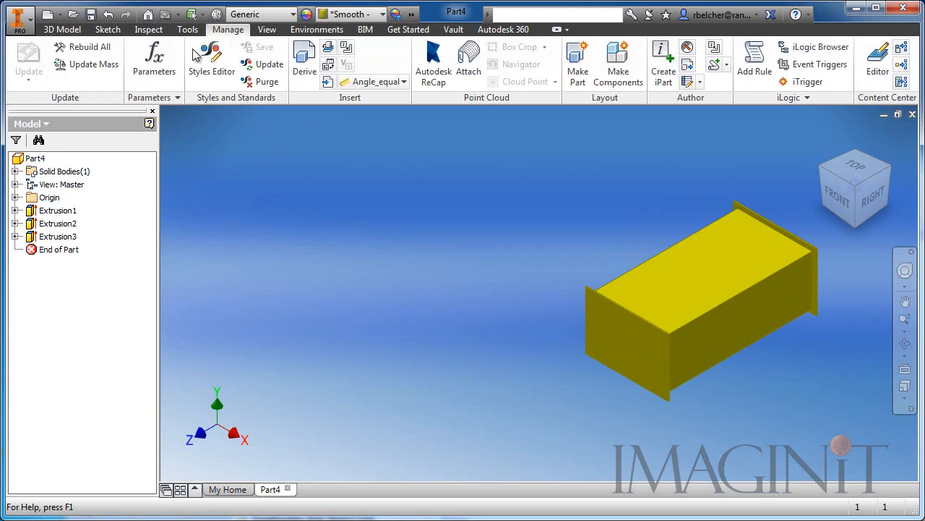
{"action": "left_click", "coordinate": [148, 65]}
{"action": "mouse_move", "coordinate": [444, 115]}
{"action": "left_mouse_down"}
{"action": "mouse_move", "coordinate": [331, 128]}
{"action": "mouse_move", "coordinate": [298, 126]}
{"action": "mouse_move", "coordinate": [303, 107]}
{"action": "left_mouse_up"}
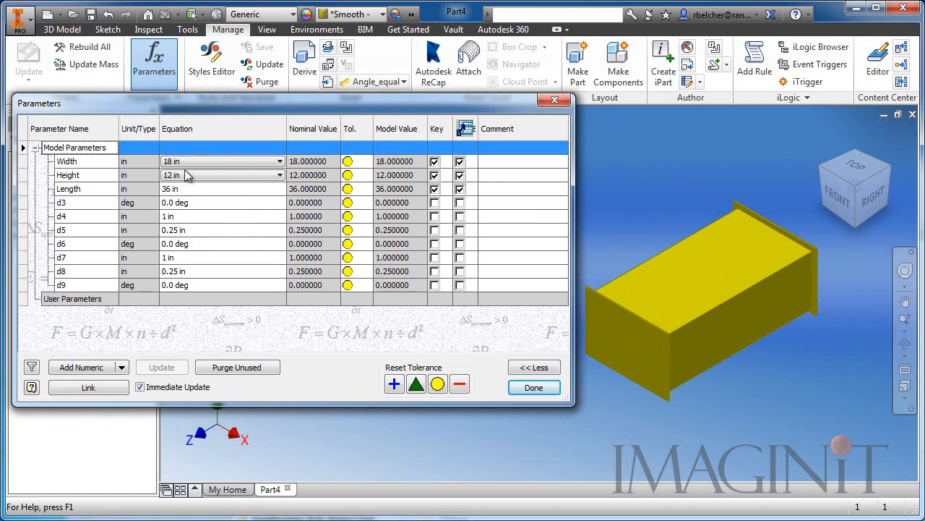
Test the Width size list with values including 21, 24 and 12 in, and return Width to 18 in
{"action": "left_click", "coordinate": [213, 161]}
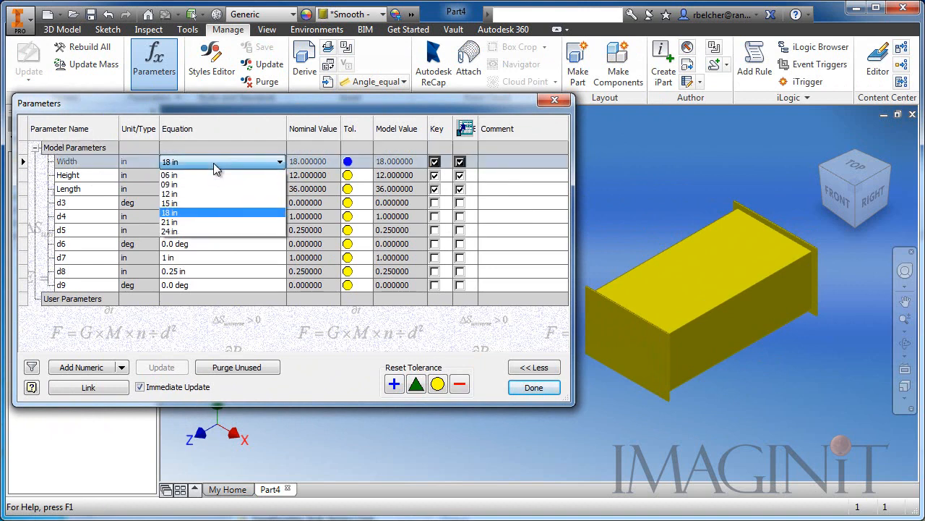
{"action": "left_click", "coordinate": [189, 223]}
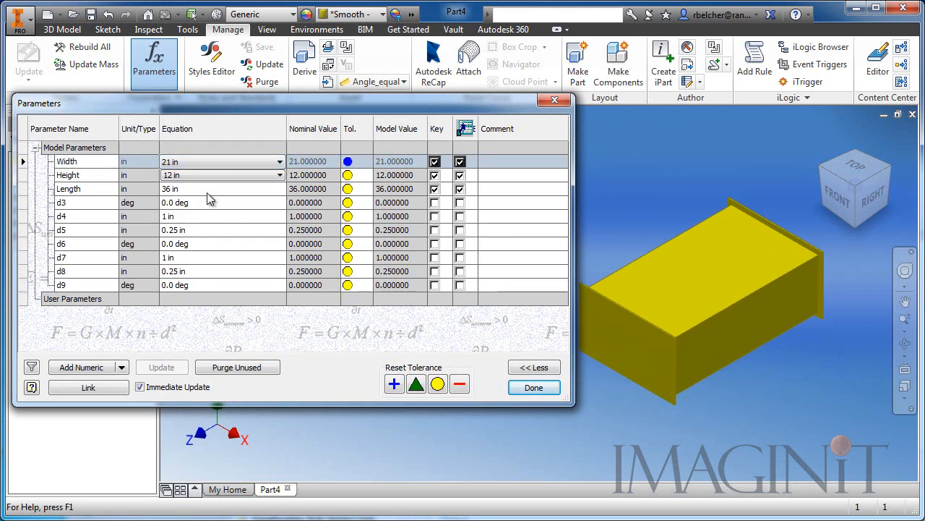
{"action": "left_click", "coordinate": [207, 169]}
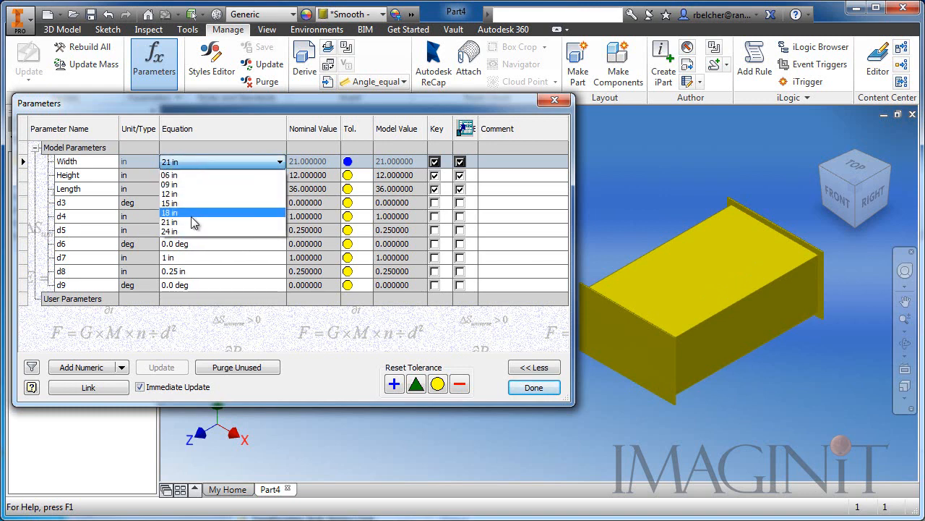
{"action": "left_click", "coordinate": [188, 230]}
{"action": "left_click", "coordinate": [198, 161]}
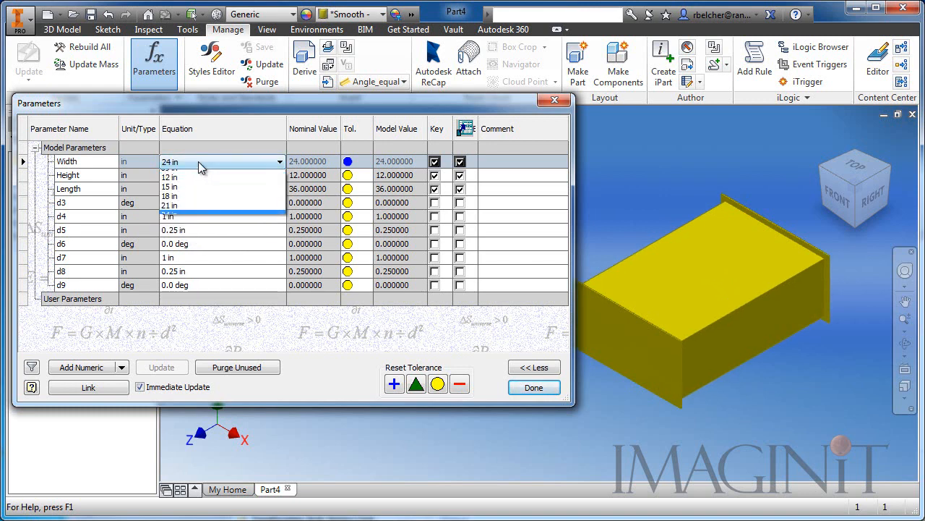
{"action": "left_click", "coordinate": [183, 185]}
{"action": "left_click", "coordinate": [198, 161]}
{"action": "left_click", "coordinate": [178, 196]}
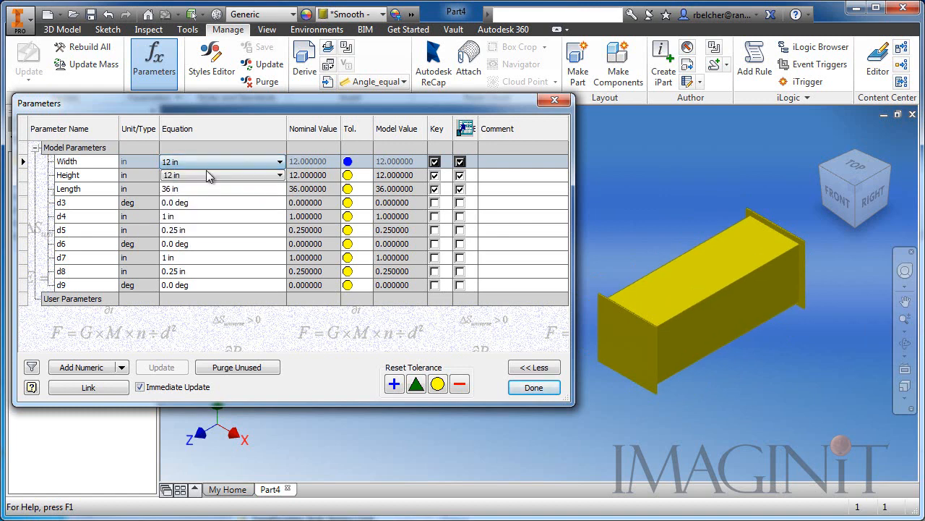
{"action": "left_click", "coordinate": [206, 164]}
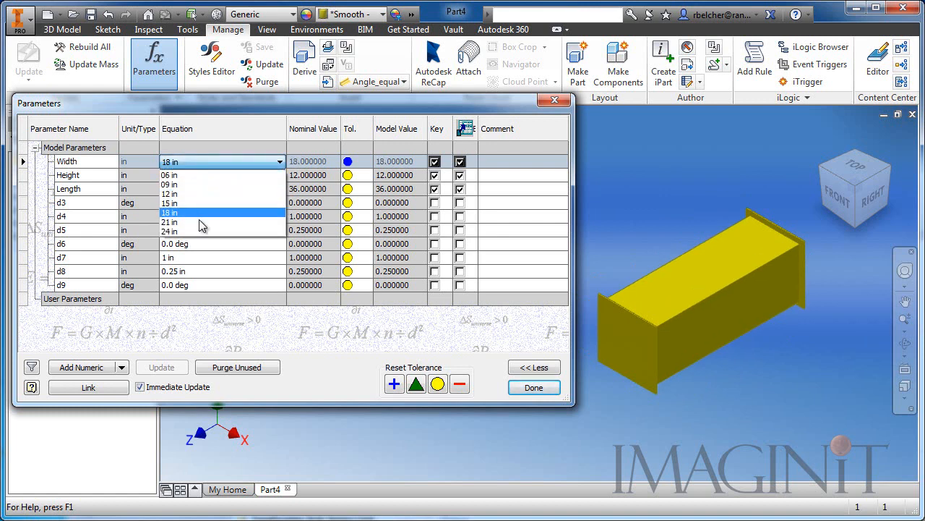
{"action": "left_click", "coordinate": [190, 213]}
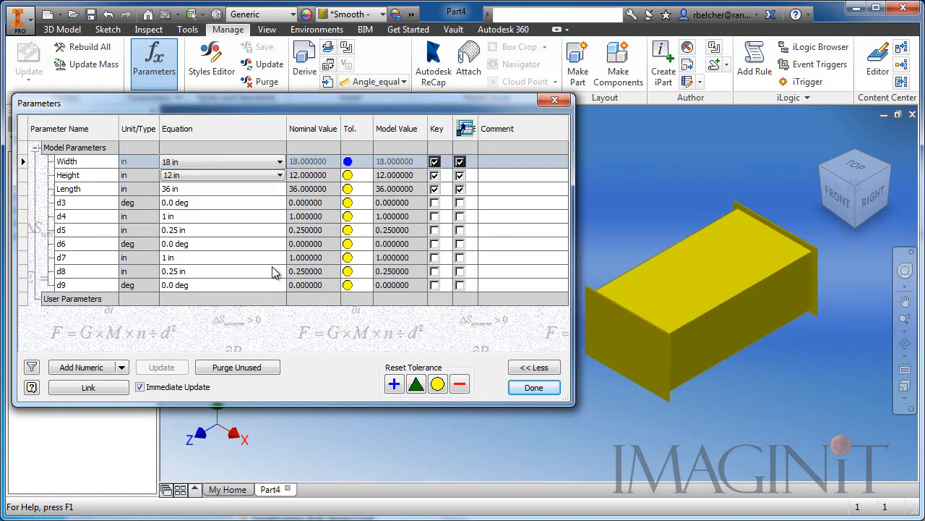
Test the Height size list with 06 in and 09 in, and return Height to 12 in
{"action": "left_click", "coordinate": [202, 183]}
{"action": "left_click", "coordinate": [182, 188]}
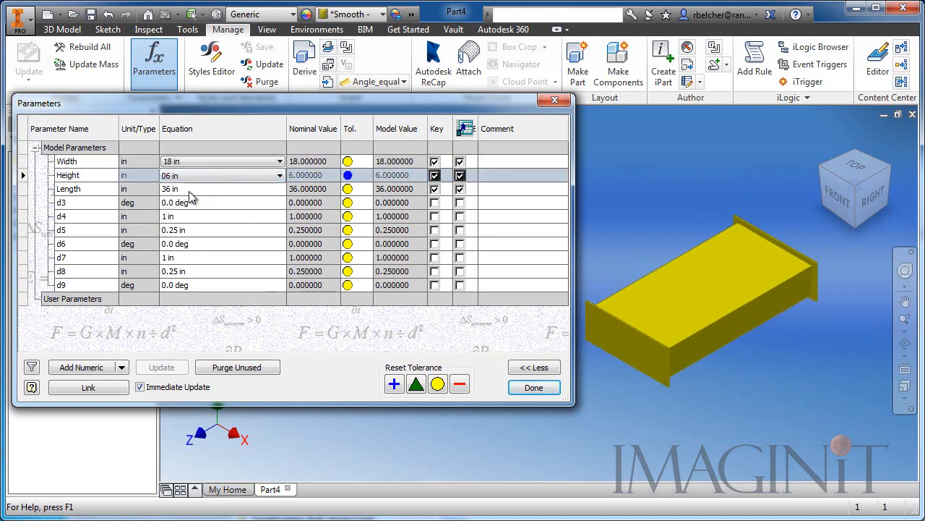
{"action": "left_click", "coordinate": [198, 181]}
{"action": "left_click", "coordinate": [192, 202]}
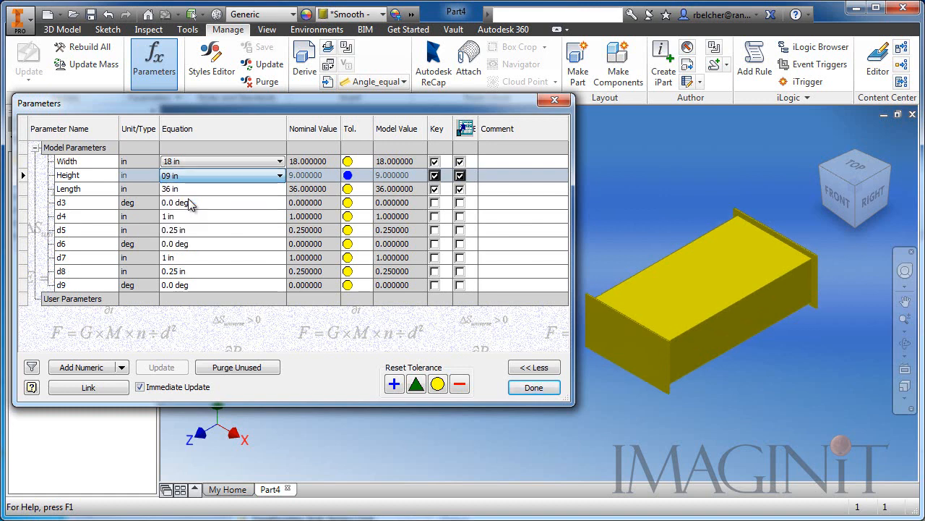
{"action": "left_click", "coordinate": [202, 177]}
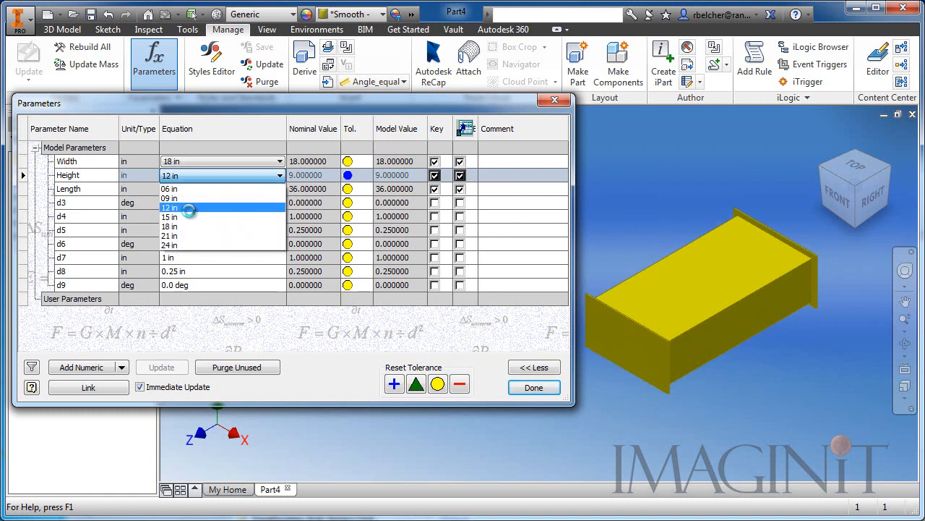
{"action": "left_click", "coordinate": [189, 211]}
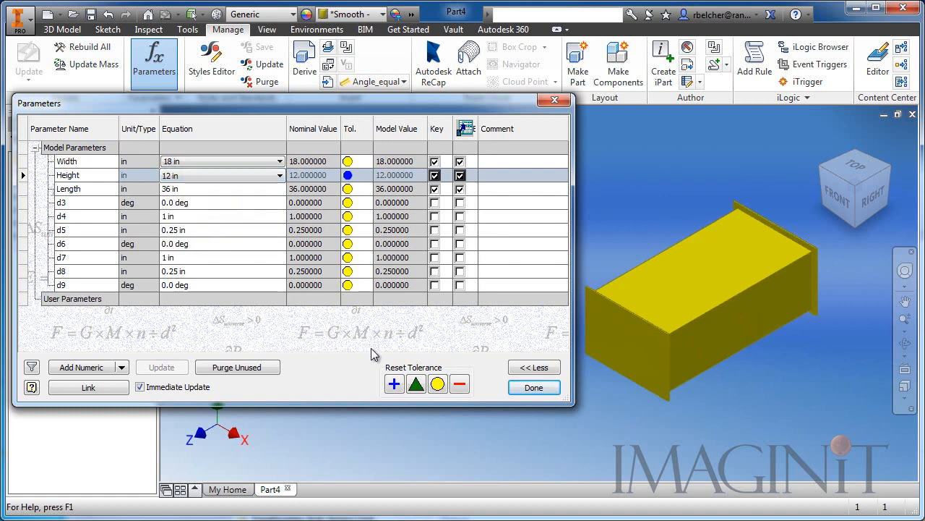
Test the Length parameter at 48 in and set it to 6 feet
{"action": "left_click", "coordinate": [182, 190]}
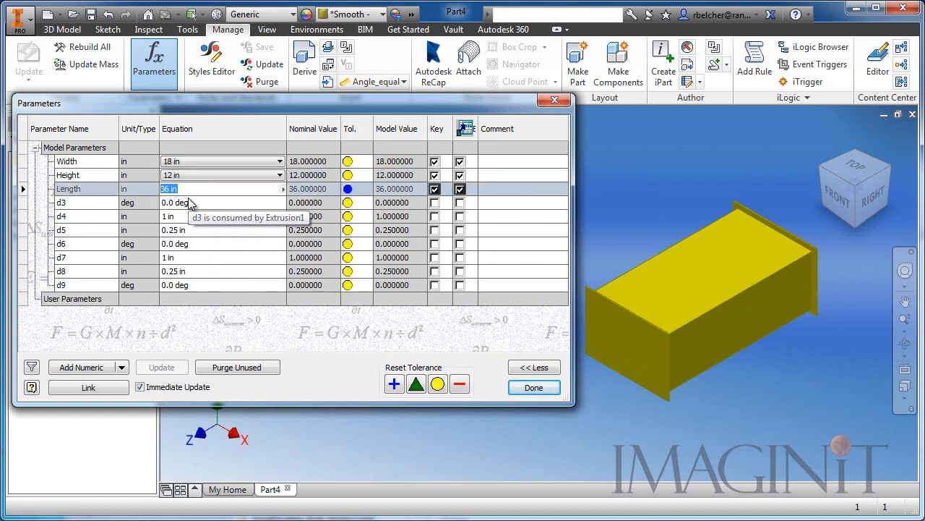
{"action": "type", "text": "48"}
{"action": "key", "text": "Return"}
{"action": "left_click", "coordinate": [195, 188]}
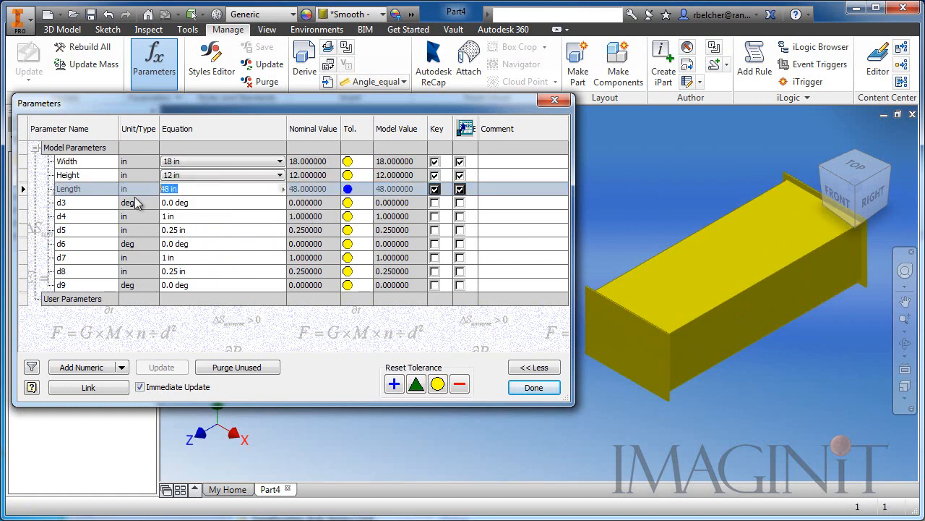
{"action": "type", "text": "6"}
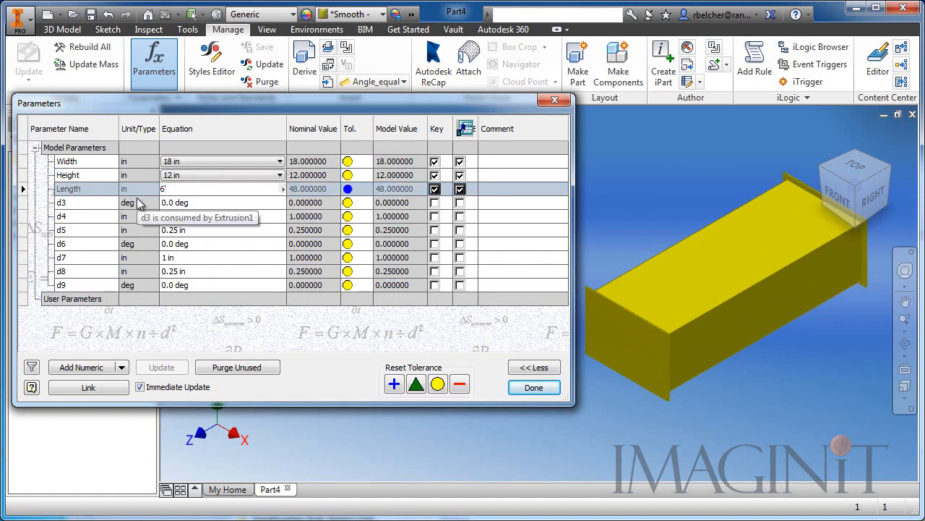
{"action": "key", "text": "Return"}
{"action": "middle_click_drag", "start_coordinate": [816, 263], "coordinate": [776, 280]}
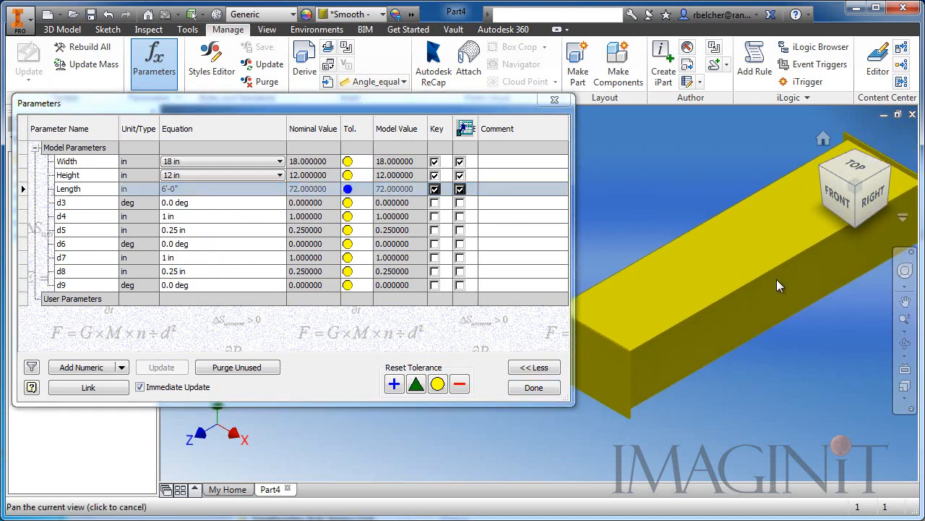
Set the Length parameter to 36 in and close the parameters to view the shortened box
{"action": "left_click", "coordinate": [198, 190]}
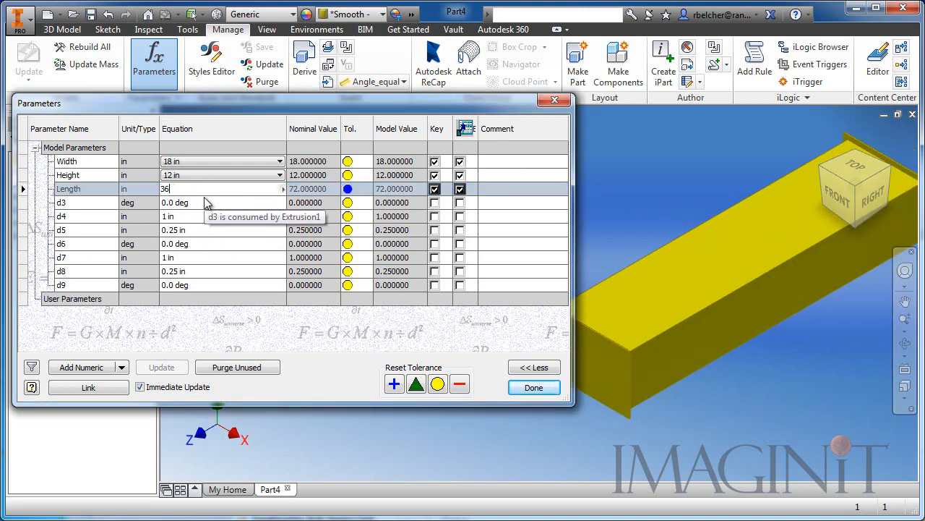
{"action": "key", "text": "Return"}
{"action": "middle_click_drag", "start_coordinate": [640, 212], "coordinate": [685, 199]}
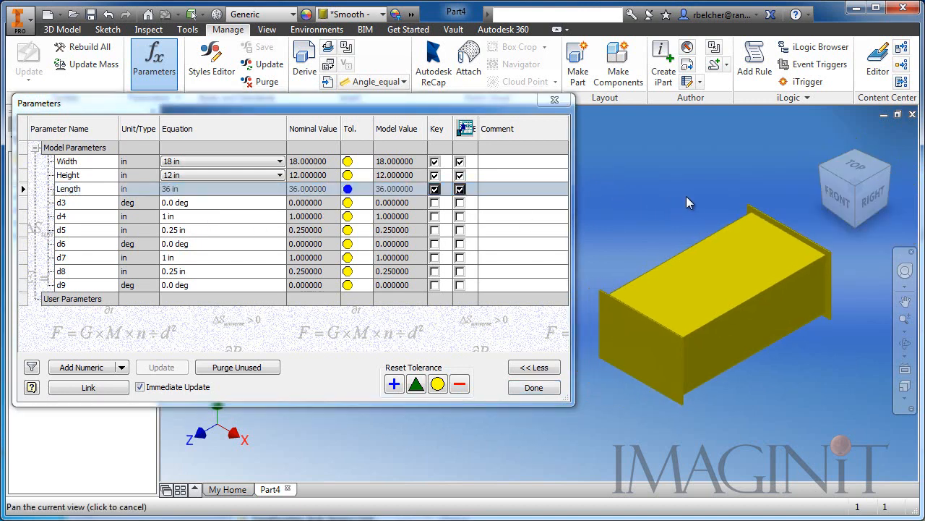
{"action": "left_click", "coordinate": [546, 389]}
{"action": "middle_click", "coordinate": [574, 388]}
{"action": "middle_click", "coordinate": [574, 389]}
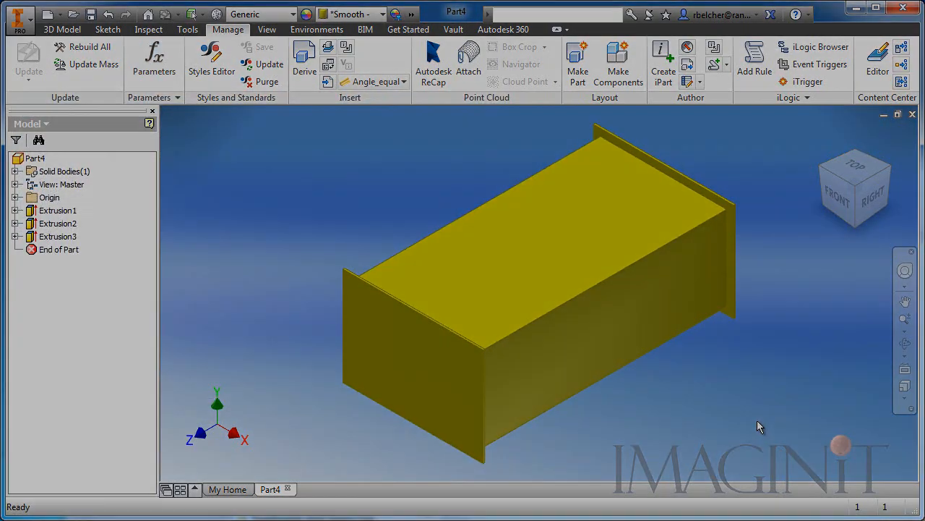
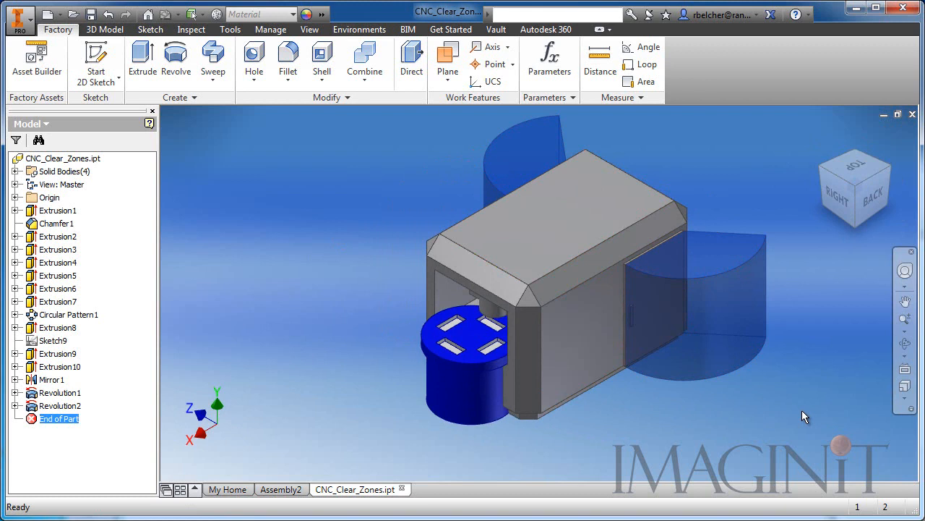
Add a numeric user parameter named Clearance_Zone to the CNC_Clear_Zones part
{"action": "middle_click_drag", "start_coordinate": [737, 423], "coordinate": [699, 425]}
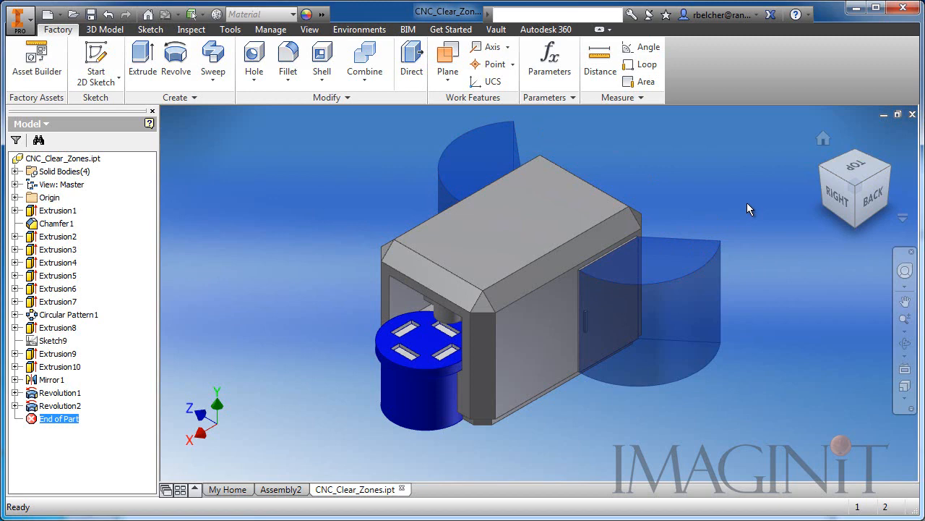
{"action": "left_click", "coordinate": [546, 63]}
{"action": "left_click_drag", "start_coordinate": [565, 197], "coordinate": [566, 320]}
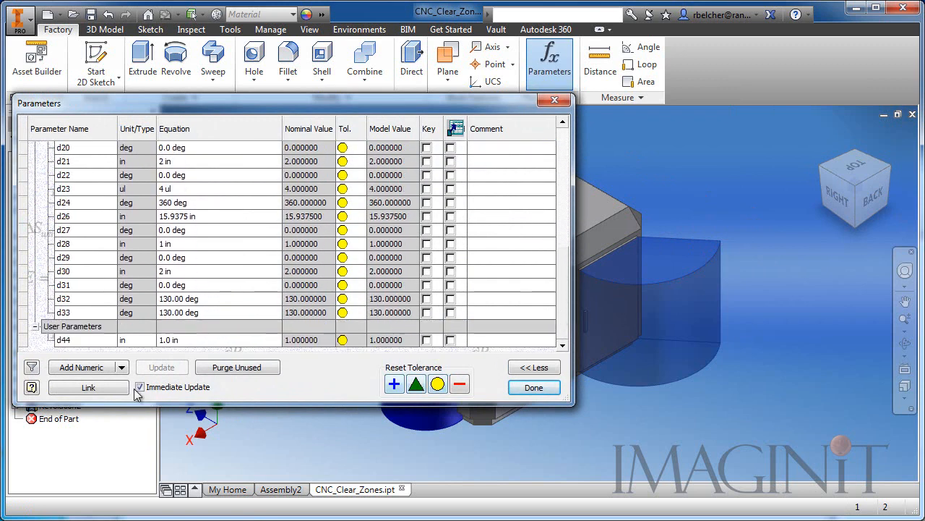
{"action": "left_click", "coordinate": [73, 373]}
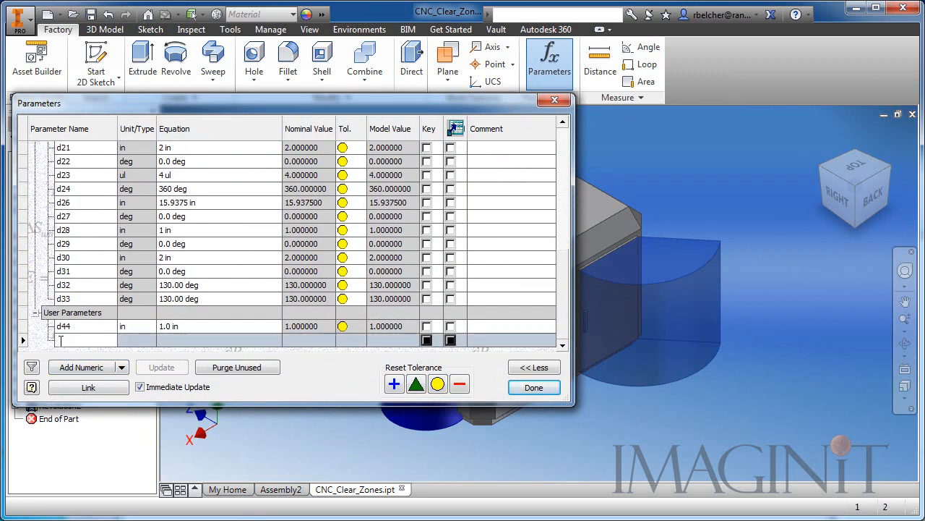
{"action": "type", "text": "Clearance_Zone"}
{"action": "key", "text": "Return"}
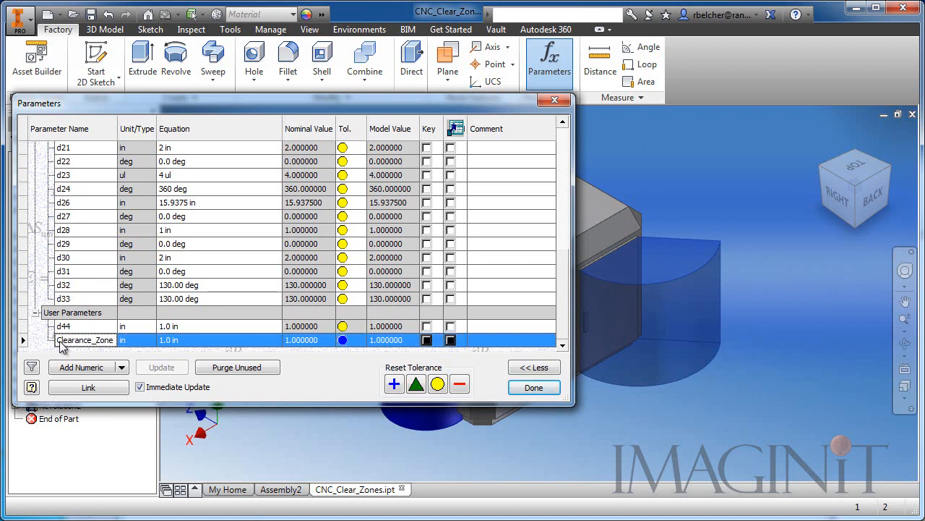
Change the unit type of the Clearance_Zone parameter to Unitless (ul)
{"action": "left_click", "coordinate": [125, 344]}
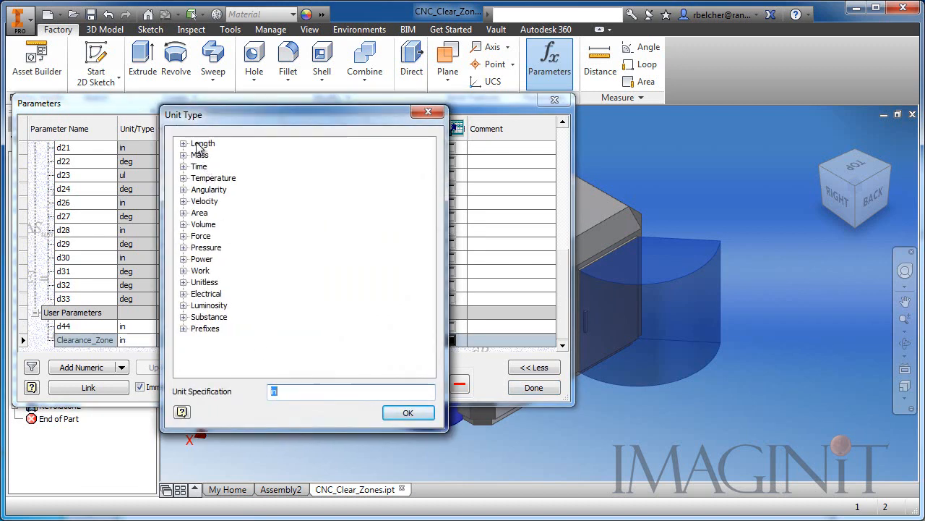
{"action": "left_click", "coordinate": [183, 282]}
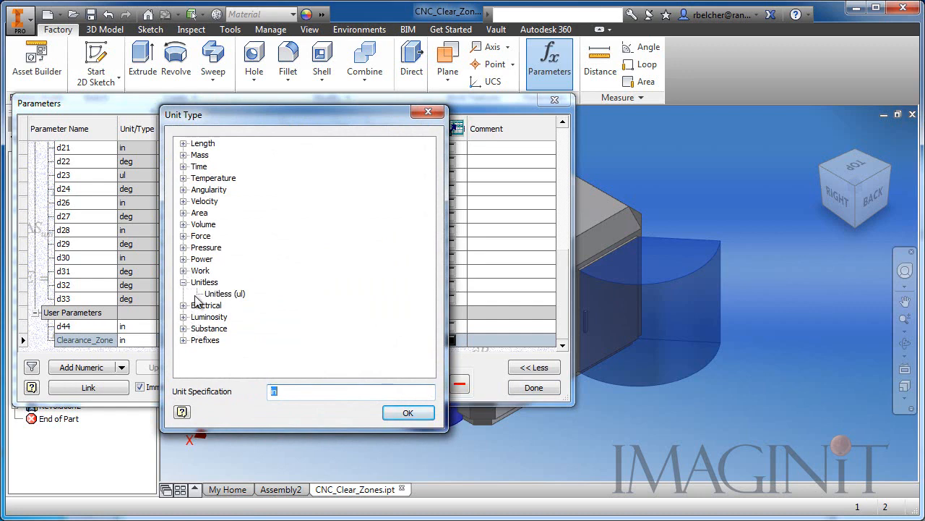
{"action": "left_click", "coordinate": [225, 293]}
{"action": "left_click", "coordinate": [405, 412]}
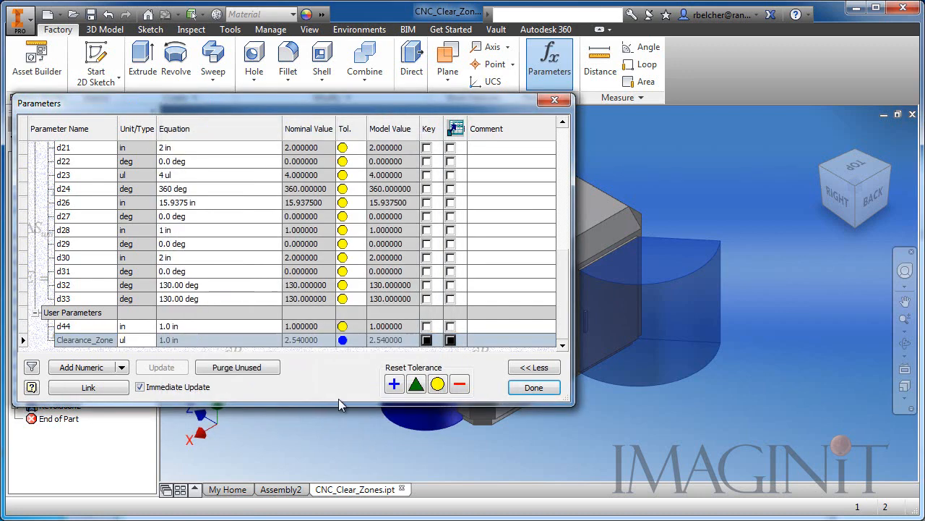
Make Clearance_Zone a multi-value parameter, replacing the 1.0 in entry in its list with the values 0 and 1
{"action": "right_click", "coordinate": [97, 346]}
{"action": "left_click", "coordinate": [132, 352]}
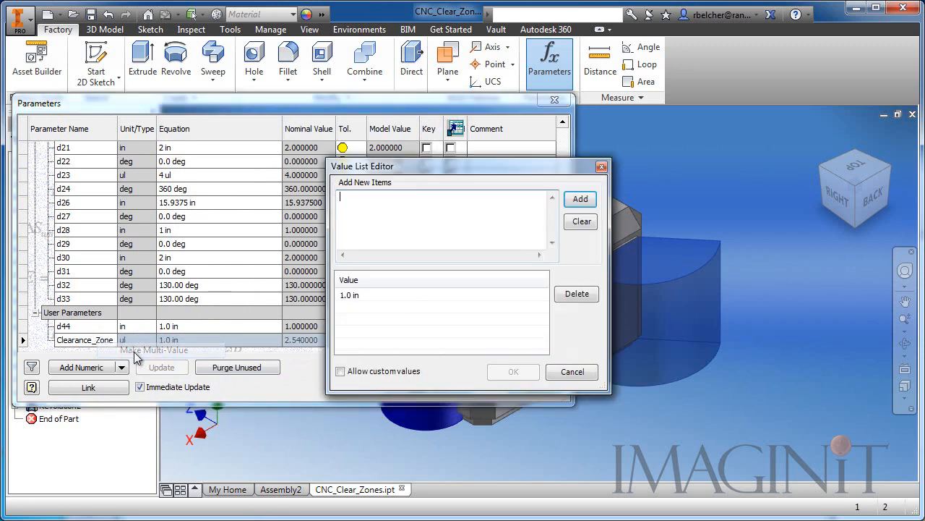
{"action": "left_click", "coordinate": [359, 297]}
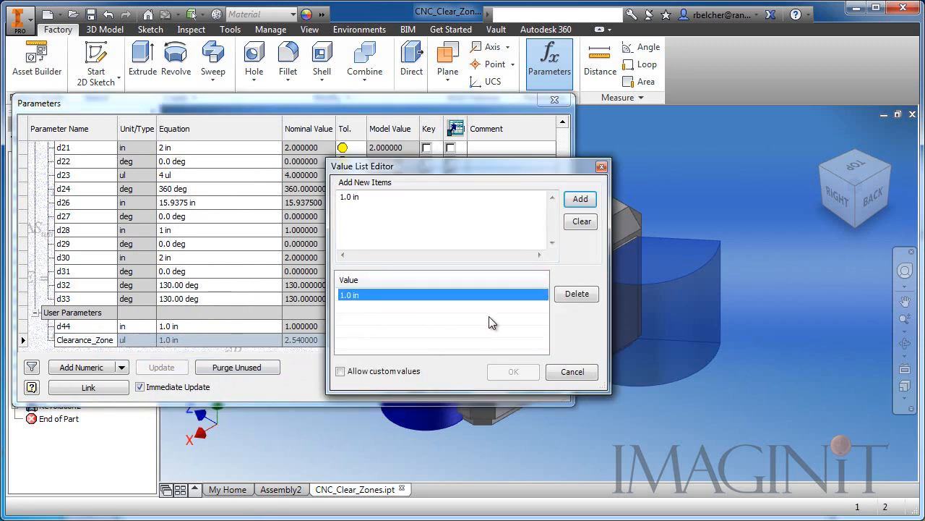
{"action": "left_click", "coordinate": [581, 296]}
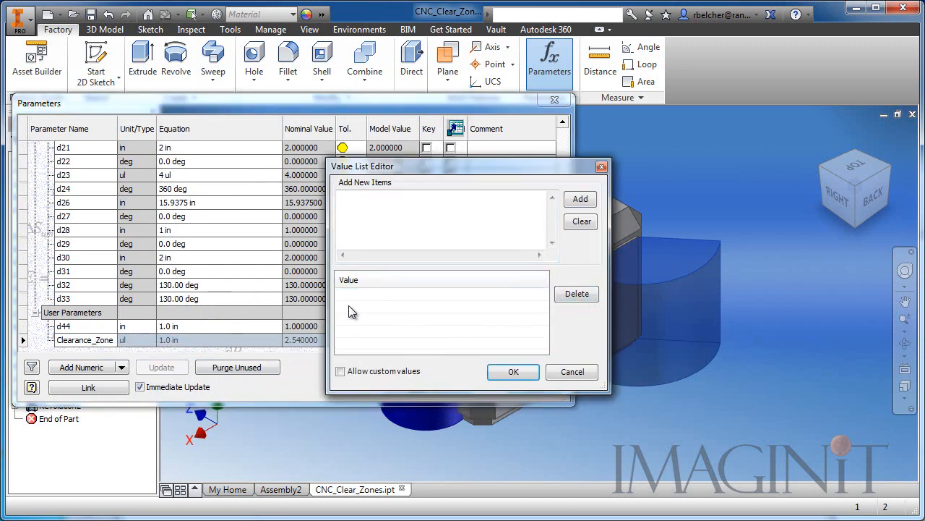
{"action": "left_click", "coordinate": [344, 199]}
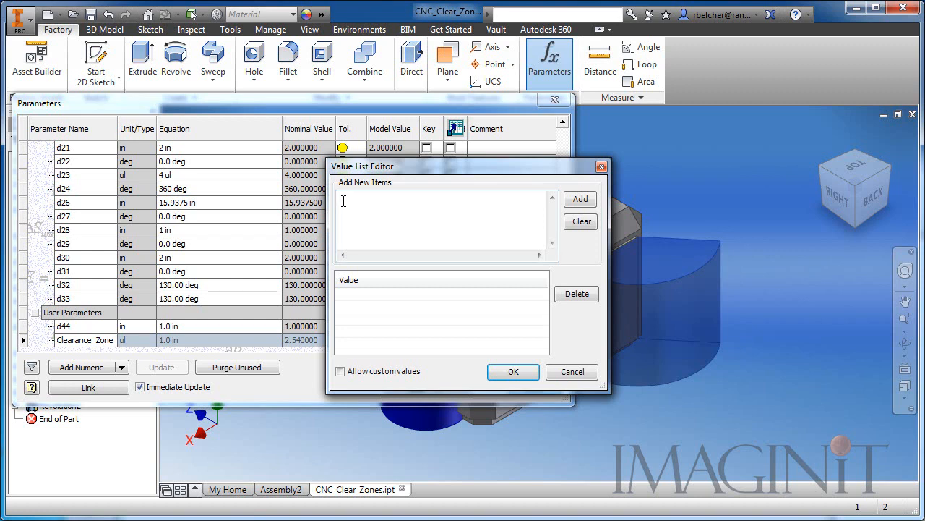
{"action": "type", "text": "0"}
{"action": "type", "text": " 1"}
{"action": "left_click", "coordinate": [580, 200]}
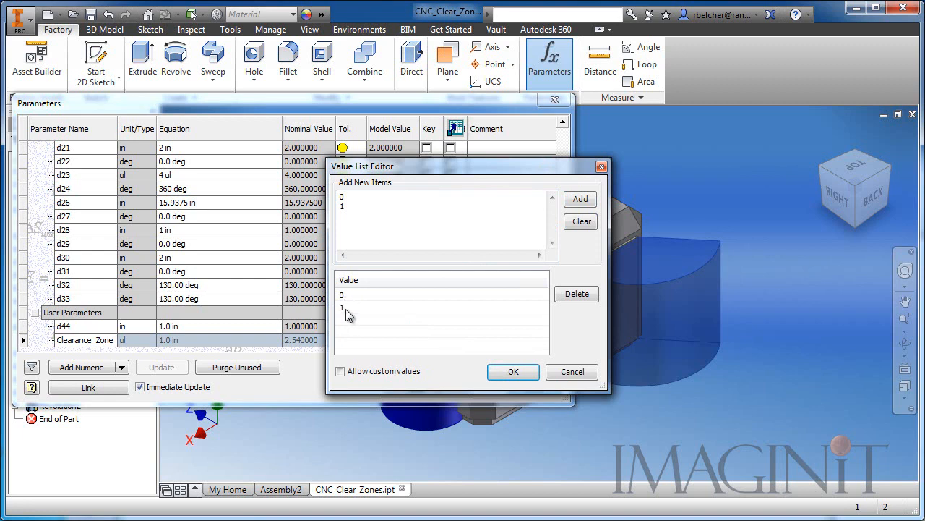
{"action": "left_click", "coordinate": [512, 371]}
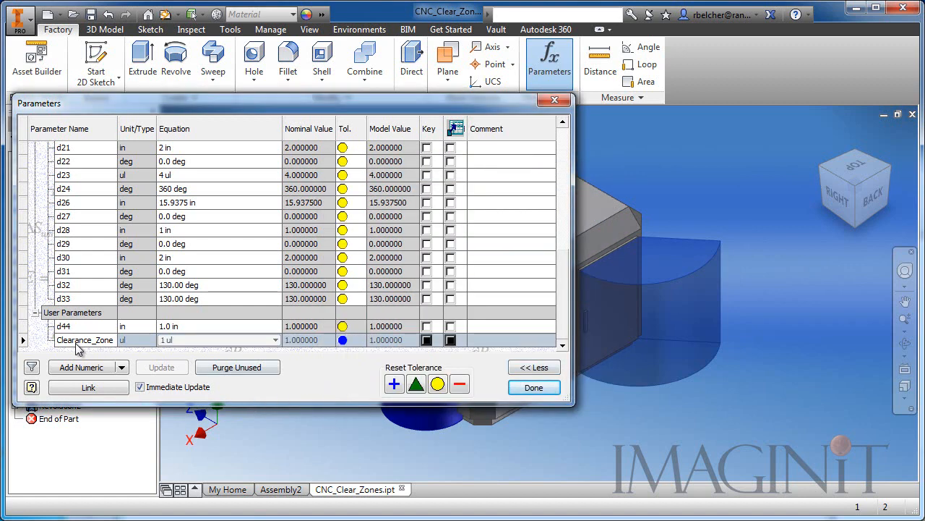
Mark Clearance_Zone as a key and exported parameter and close the parameters
{"action": "left_click", "coordinate": [427, 340]}
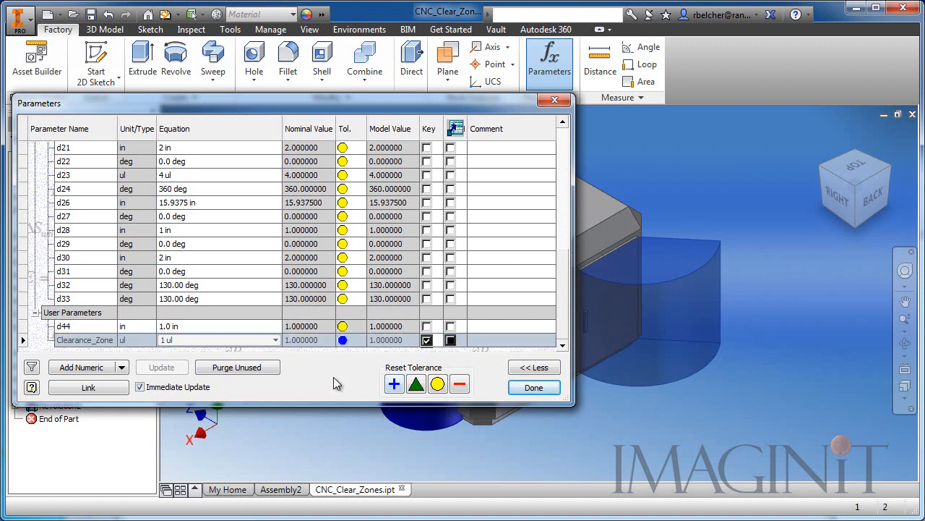
{"action": "left_click", "coordinate": [449, 341]}
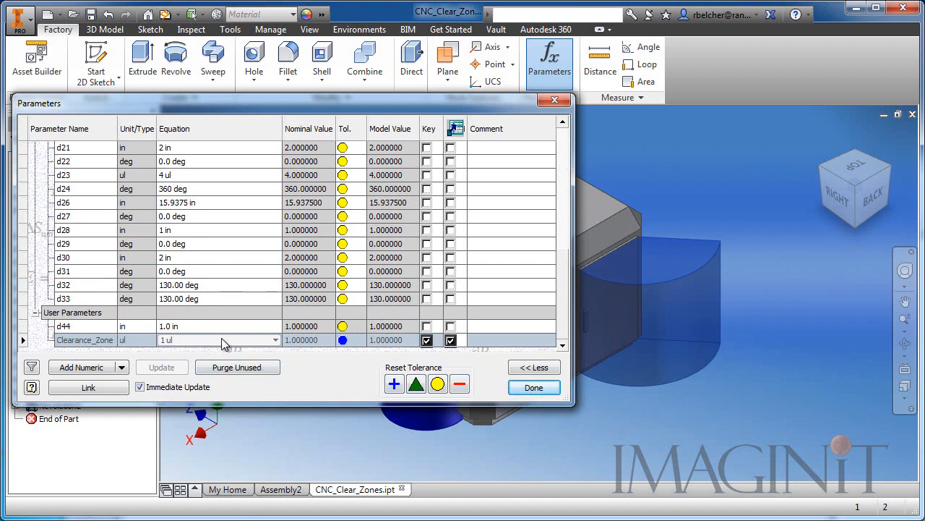
{"action": "left_click", "coordinate": [533, 386]}
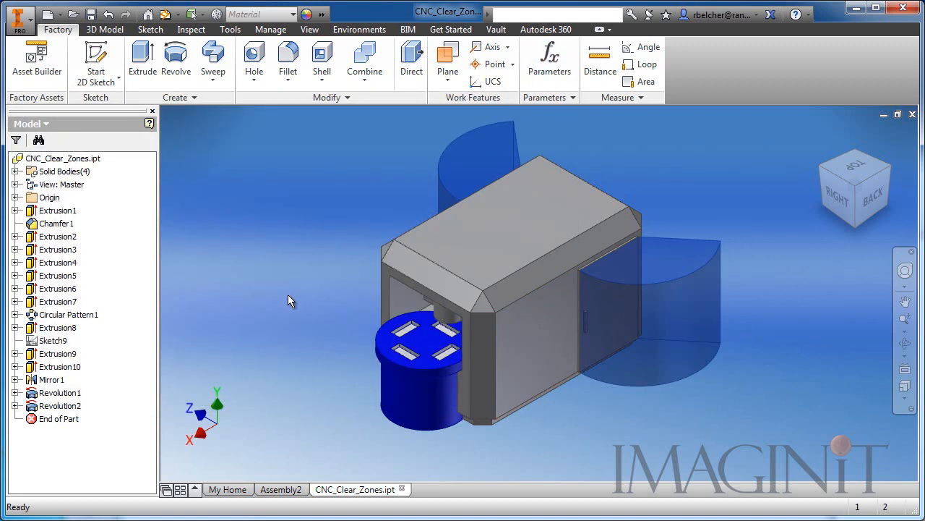
Set the Revolution1 feature to be suppressed if Clearance_Zone = 0
{"action": "right_click", "coordinate": [59, 396]}
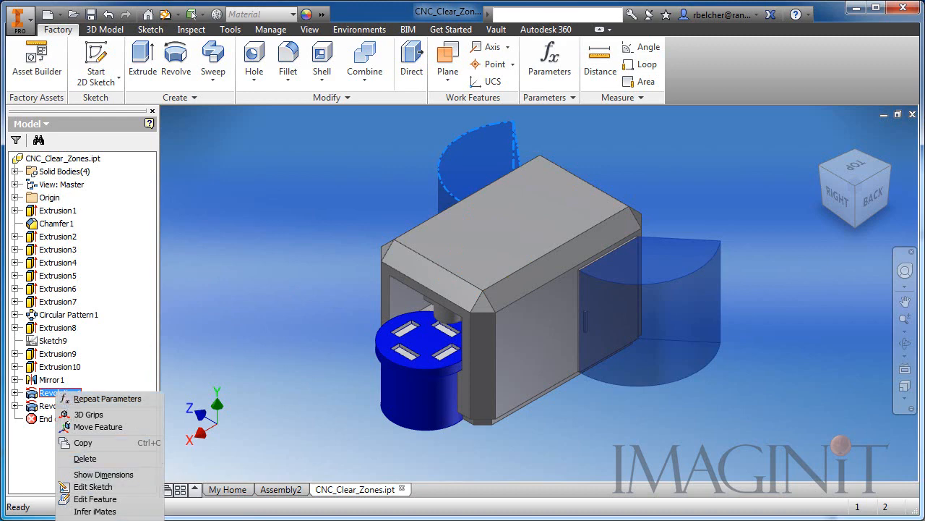
{"action": "left_click", "coordinate": [96, 520]}
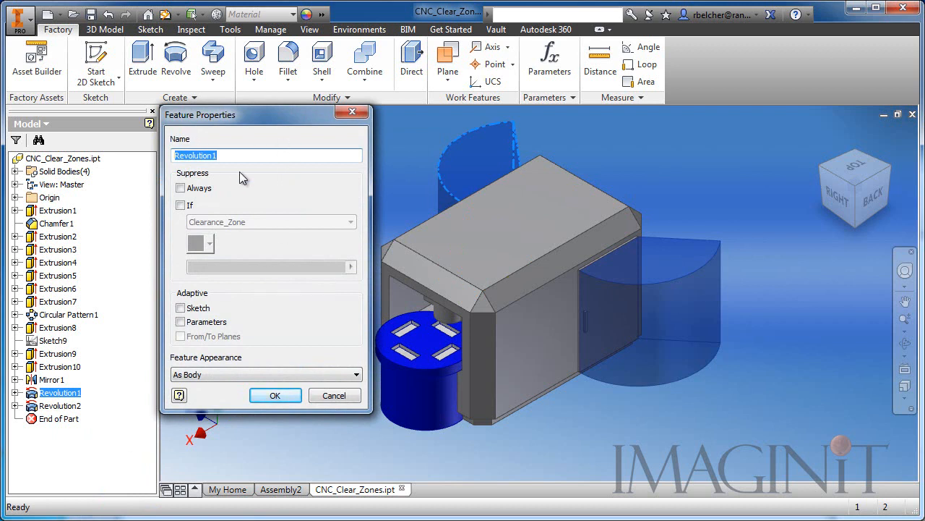
{"action": "left_click", "coordinate": [180, 206]}
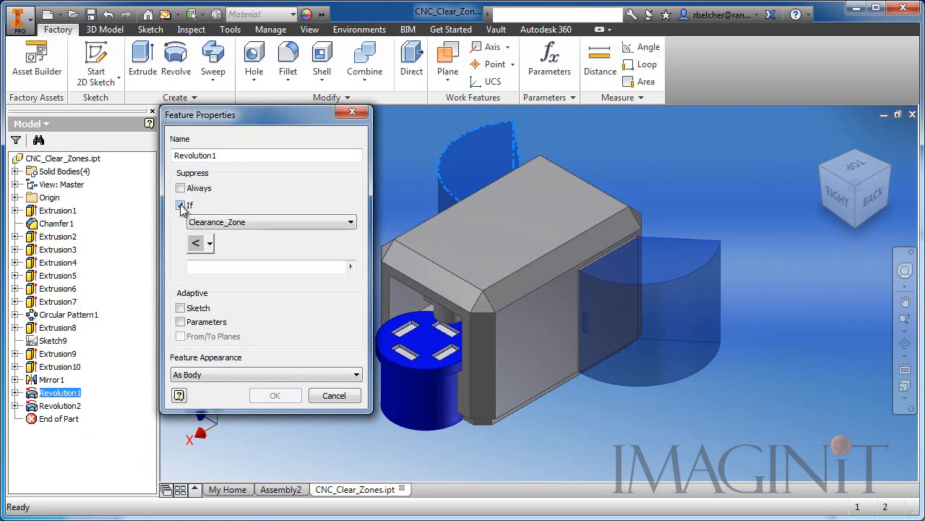
{"action": "left_click", "coordinate": [202, 243]}
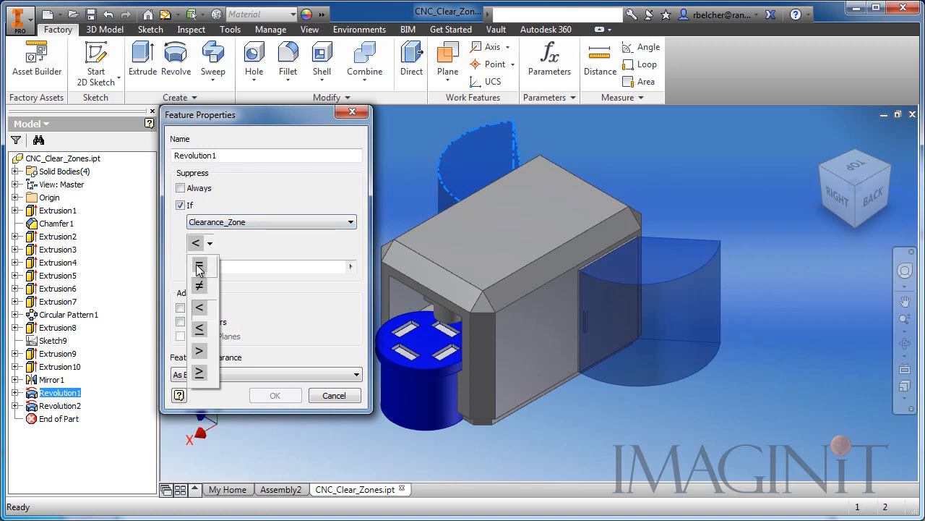
{"action": "left_click", "coordinate": [199, 266]}
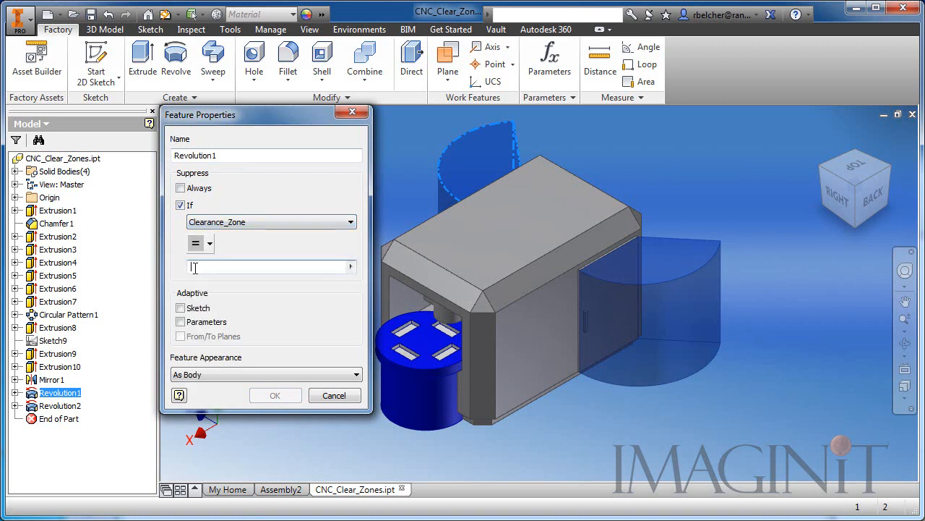
{"action": "type", "text": "0"}
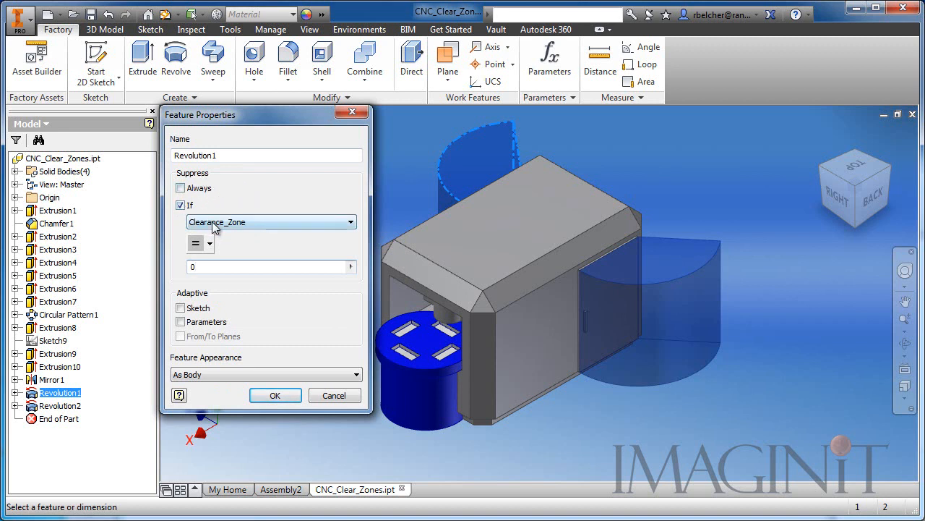
{"action": "left_click", "coordinate": [275, 395]}
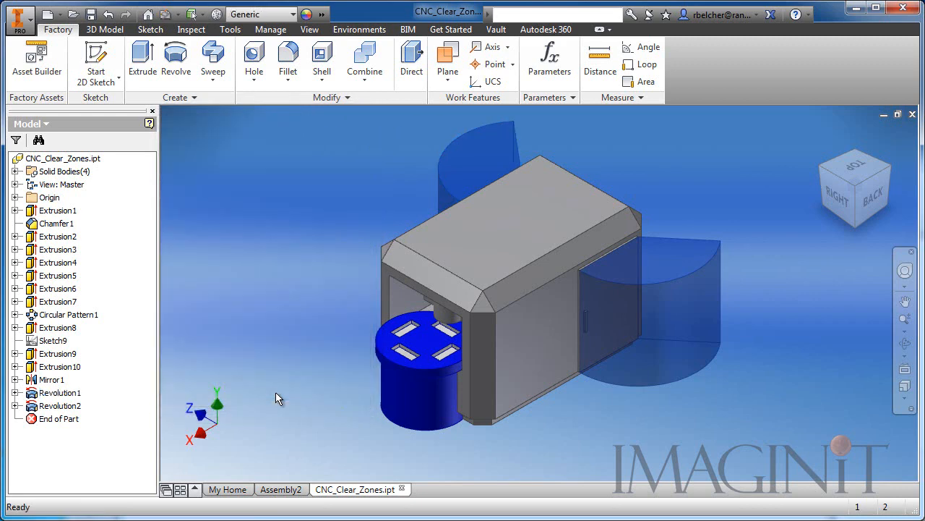
Set the Revolution2 feature to be suppressed if Clearance_Zone = 0
{"action": "right_click", "coordinate": [72, 408]}
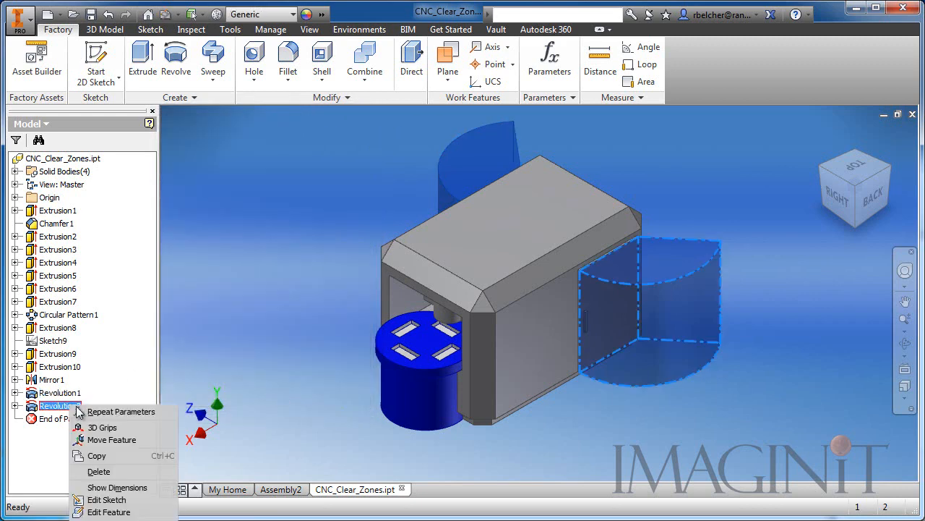
{"action": "left_click", "coordinate": [107, 519]}
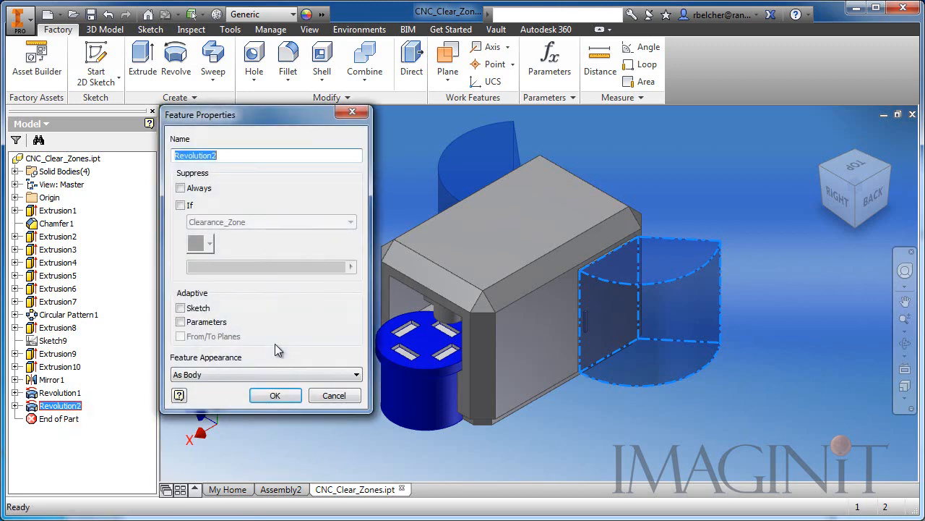
{"action": "left_click", "coordinate": [180, 206]}
{"action": "left_click", "coordinate": [206, 243]}
{"action": "left_click", "coordinate": [199, 264]}
{"action": "left_click", "coordinate": [207, 266]}
{"action": "type", "text": "0"}
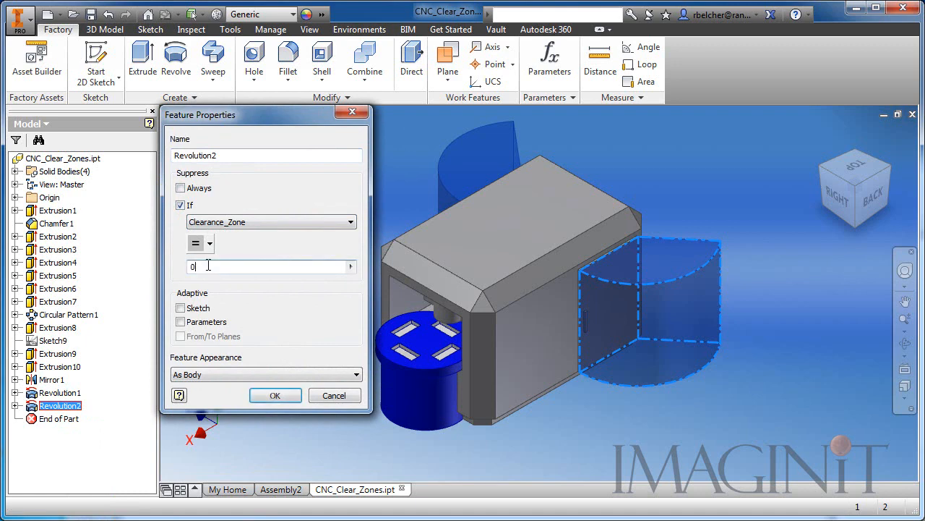
{"action": "left_click", "coordinate": [279, 394]}
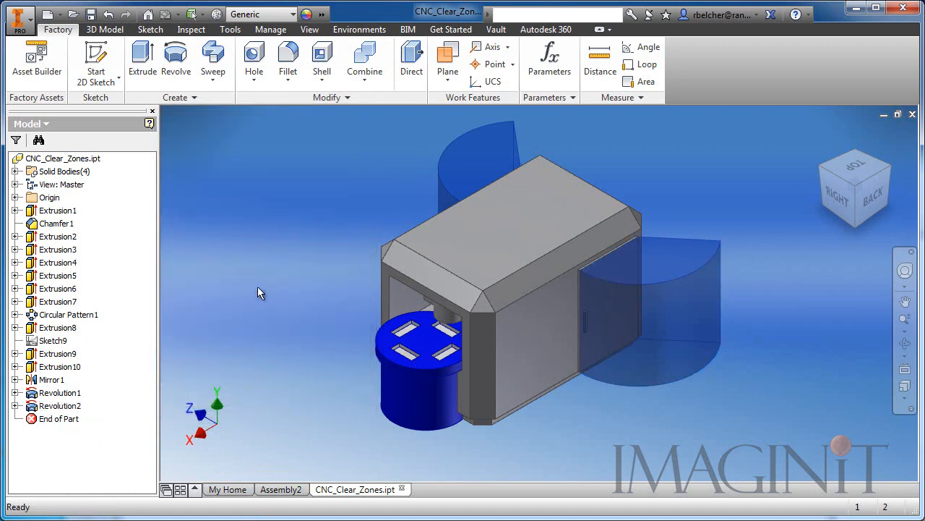
Test the clearance zones by switching the Clearance_Zone parameter to 0 and back to 1, and close the parameters
{"action": "scroll", "coordinate": [313, 287], "scroll_direction": "down", "scroll_amount": 3}
{"action": "middle_click_drag", "start_coordinate": [295, 279], "coordinate": [516, 287]}
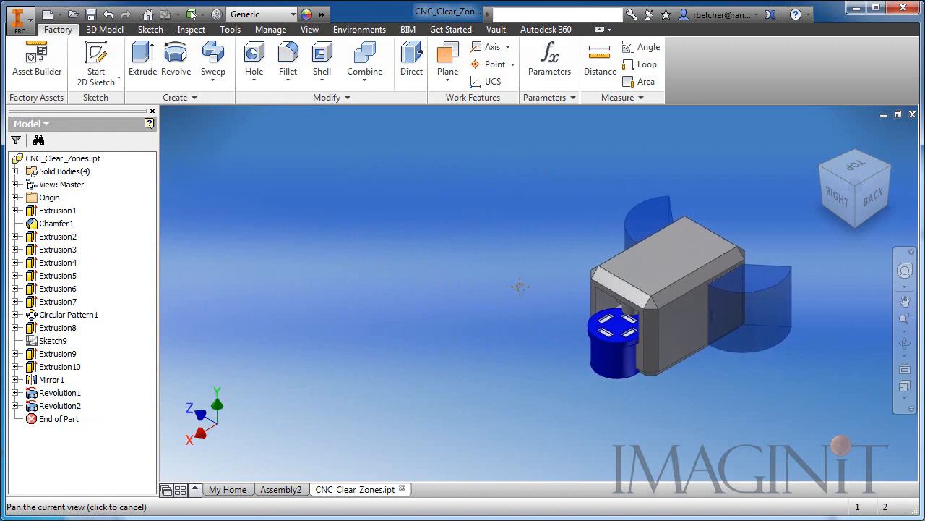
{"action": "left_click", "coordinate": [539, 75]}
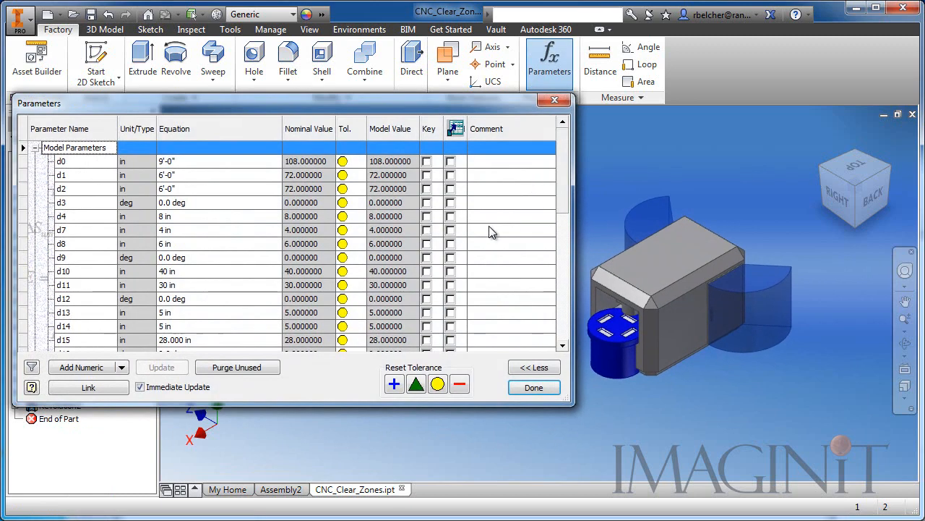
{"action": "left_click_drag", "start_coordinate": [564, 161], "coordinate": [560, 292]}
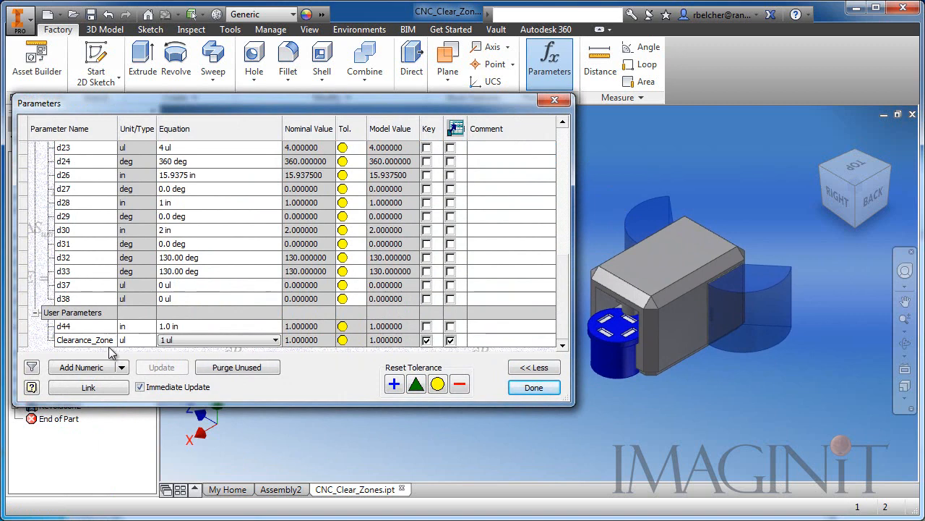
{"action": "left_click", "coordinate": [185, 342]}
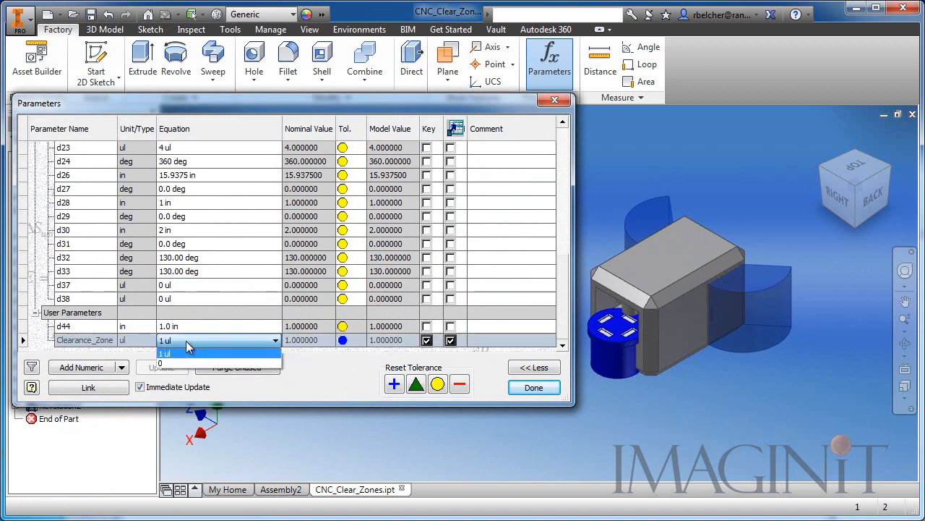
{"action": "left_click", "coordinate": [179, 364]}
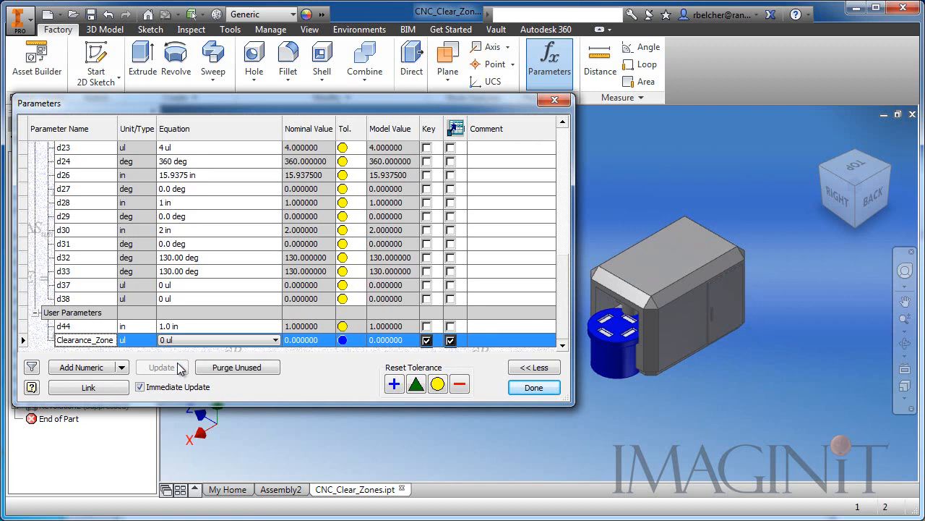
{"action": "left_click", "coordinate": [179, 339]}
{"action": "type", "text": "1"}
{"action": "left_click", "coordinate": [180, 363]}
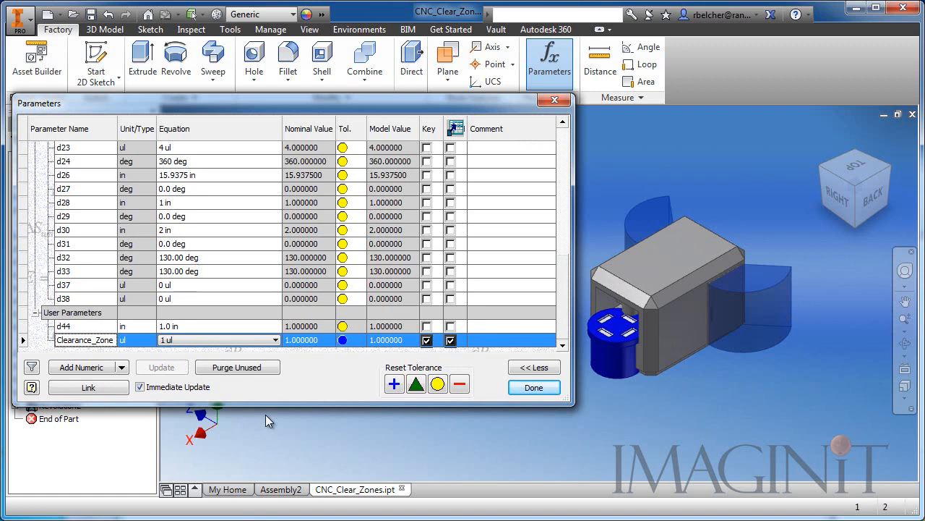
{"action": "left_click", "coordinate": [534, 388]}
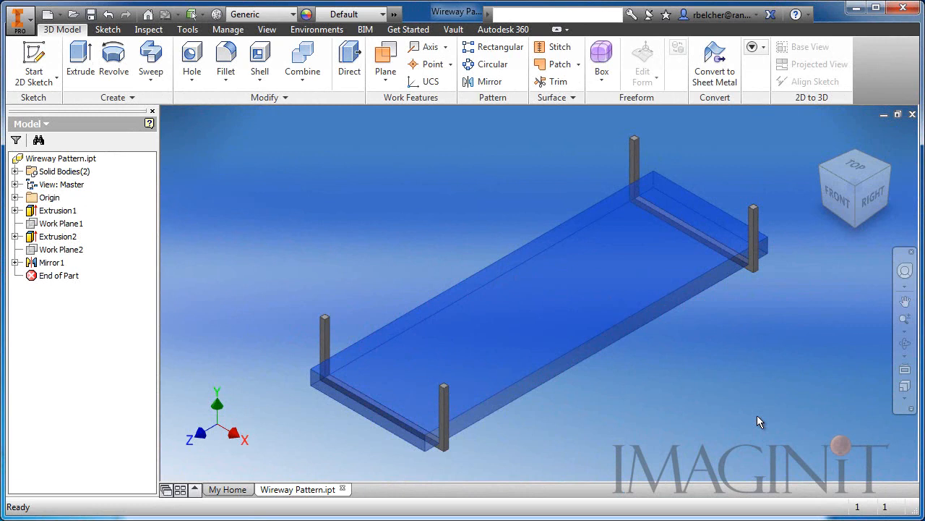
Review how the Wireway Pattern part is built by rolling End of Part back to Extrusion1, forward past Extrusion2, and back past Mirror1
{"action": "left_click_drag", "start_coordinate": [78, 275], "coordinate": [73, 224]}
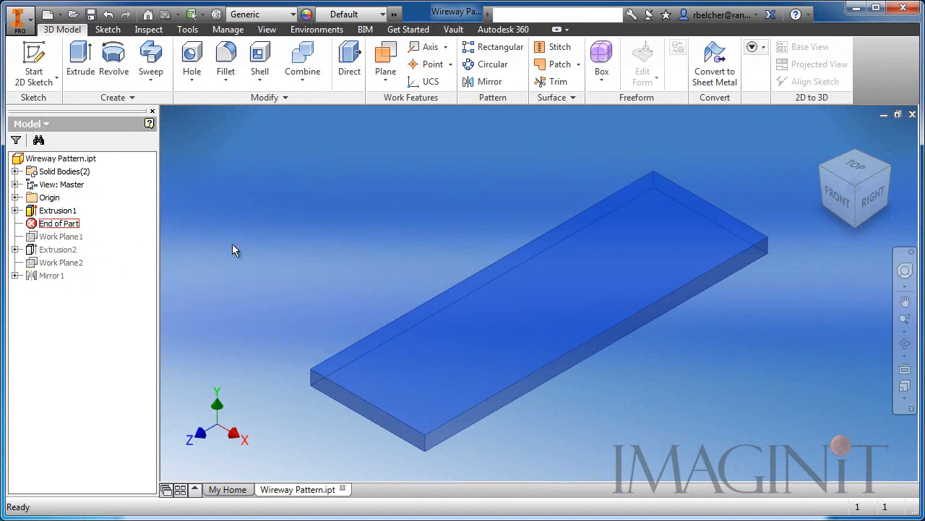
{"action": "left_click_drag", "start_coordinate": [59, 224], "coordinate": [76, 257]}
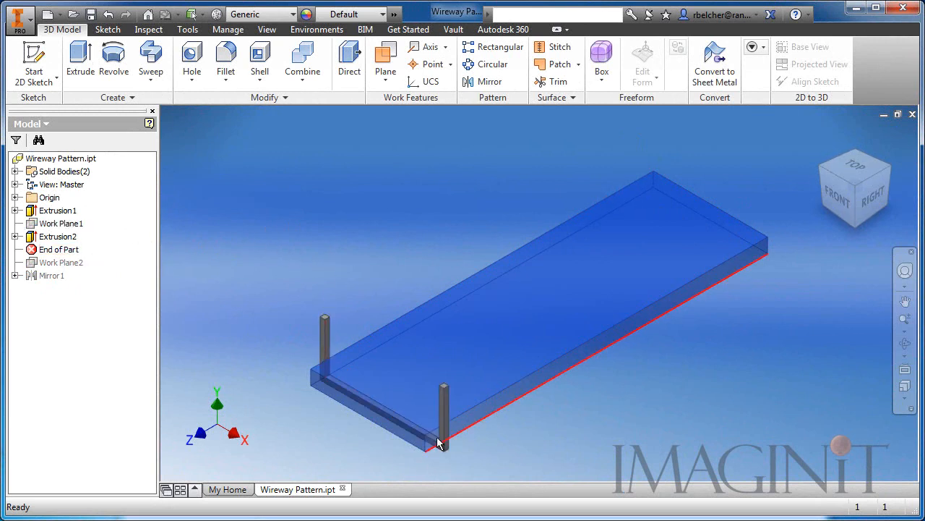
{"action": "left_click_drag", "start_coordinate": [58, 249], "coordinate": [52, 282]}
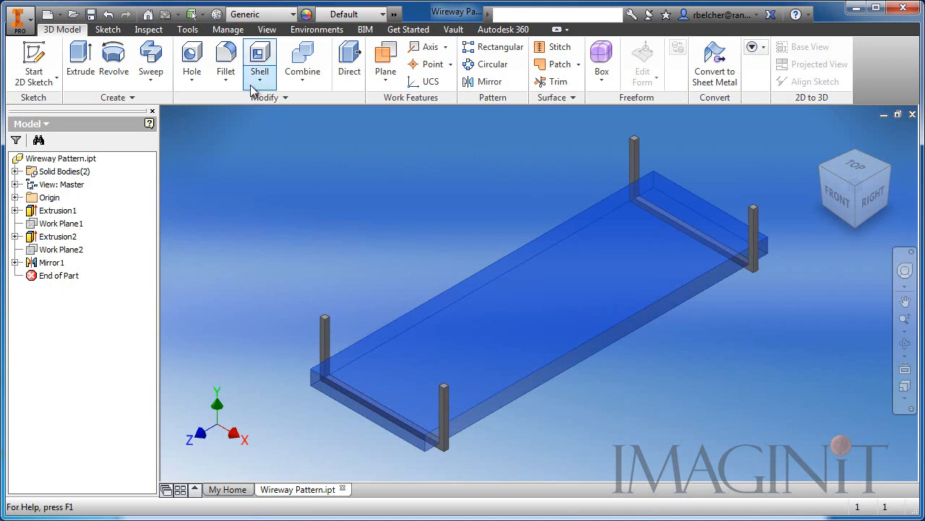
Set the wireway's Length parameter to 8' and close the parameters
{"action": "left_click", "coordinate": [227, 29]}
{"action": "left_click", "coordinate": [173, 62]}
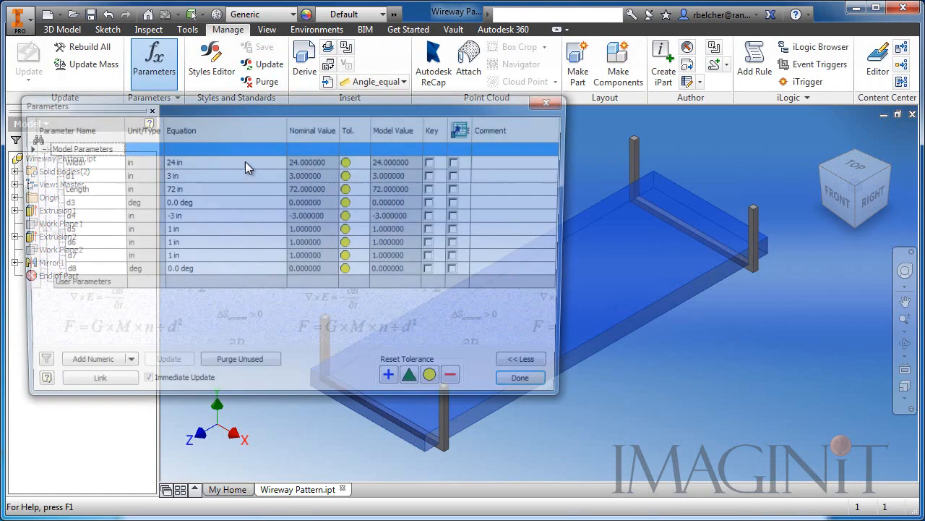
{"action": "left_click", "coordinate": [185, 188]}
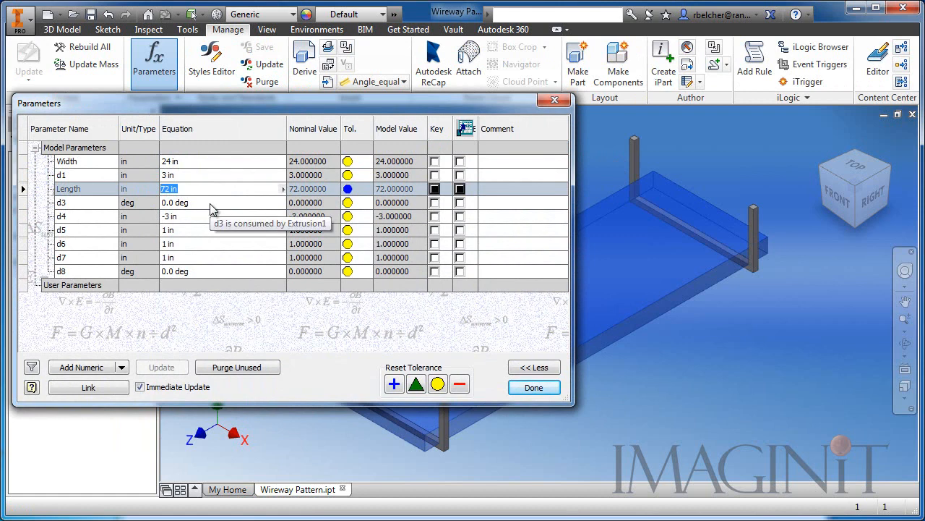
{"action": "type", "text": "8'"}
{"action": "key", "text": "Return"}
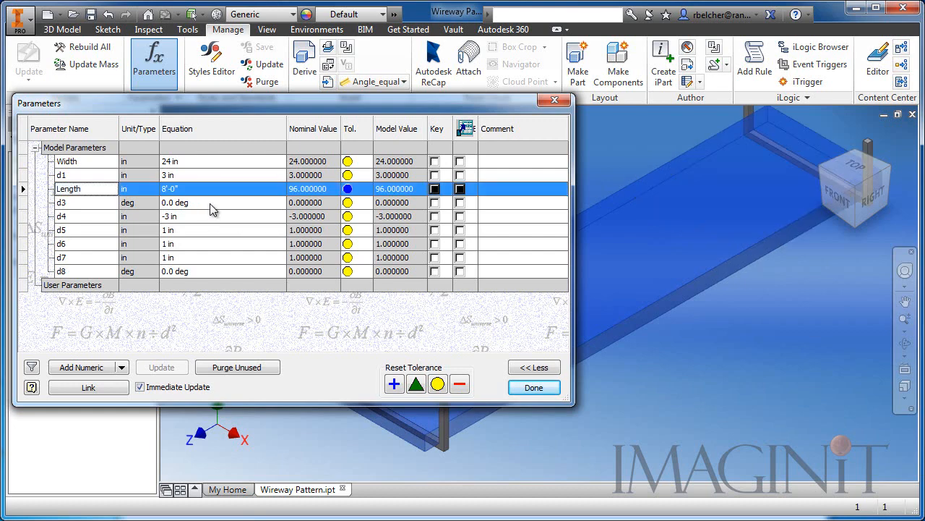
{"action": "left_click", "coordinate": [544, 389]}
Add a numeric user parameter named Spacing with a value of 36 in
{"action": "scroll", "coordinate": [629, 392], "scroll_direction": "up", "scroll_amount": 3}
{"action": "middle_click_drag", "start_coordinate": [632, 392], "coordinate": [645, 339]}
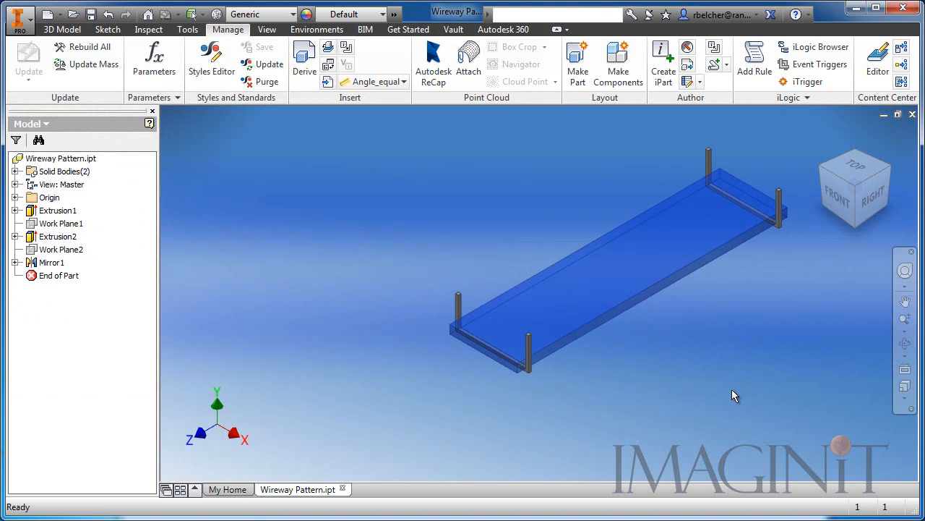
{"action": "left_click", "coordinate": [153, 61]}
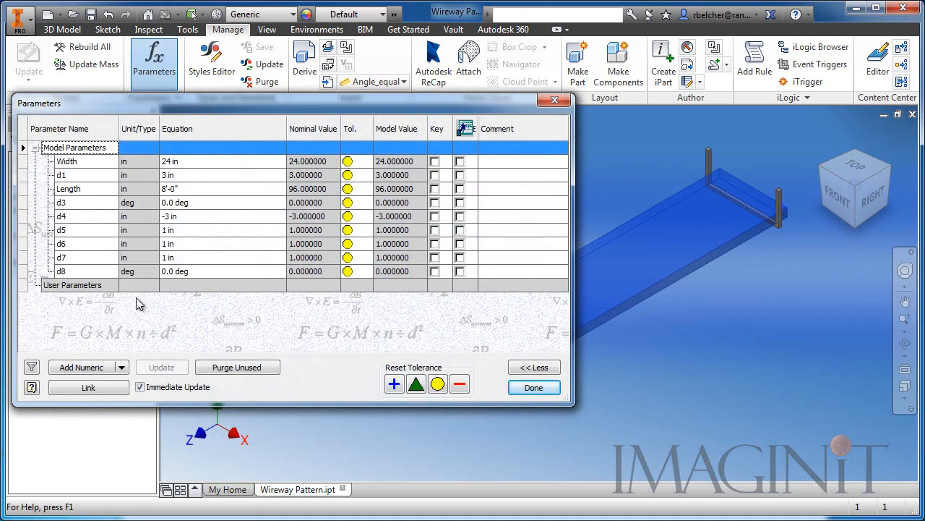
{"action": "left_click", "coordinate": [78, 368]}
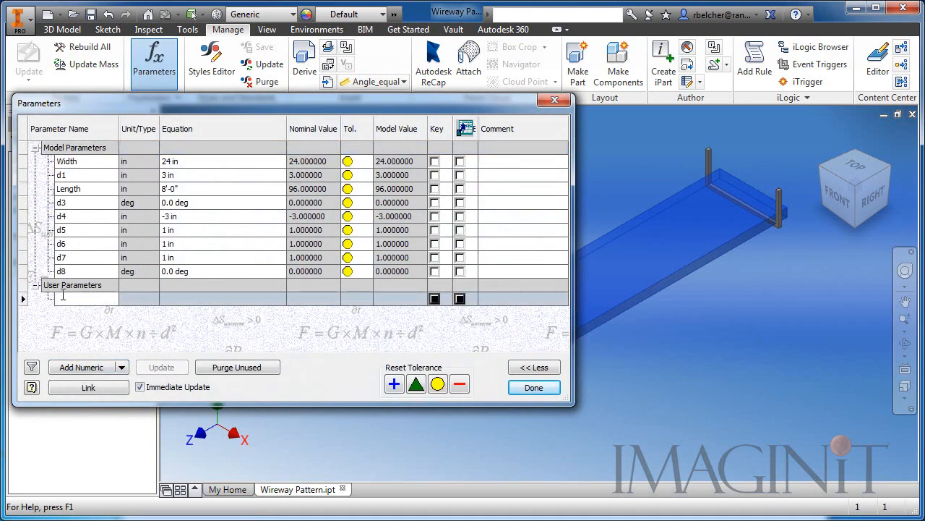
{"action": "type", "text": "Spacing"}
{"action": "key", "text": "Return"}
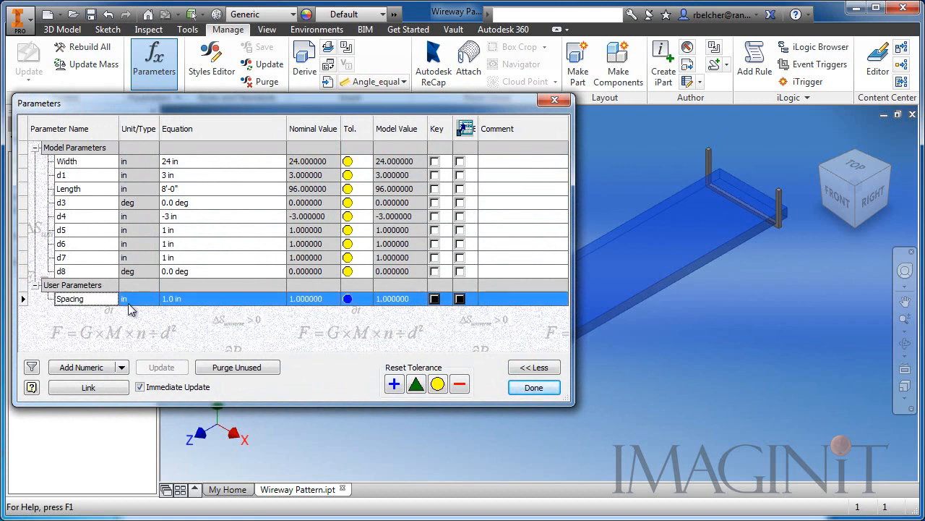
{"action": "left_click", "coordinate": [177, 303]}
{"action": "type", "text": "36"}
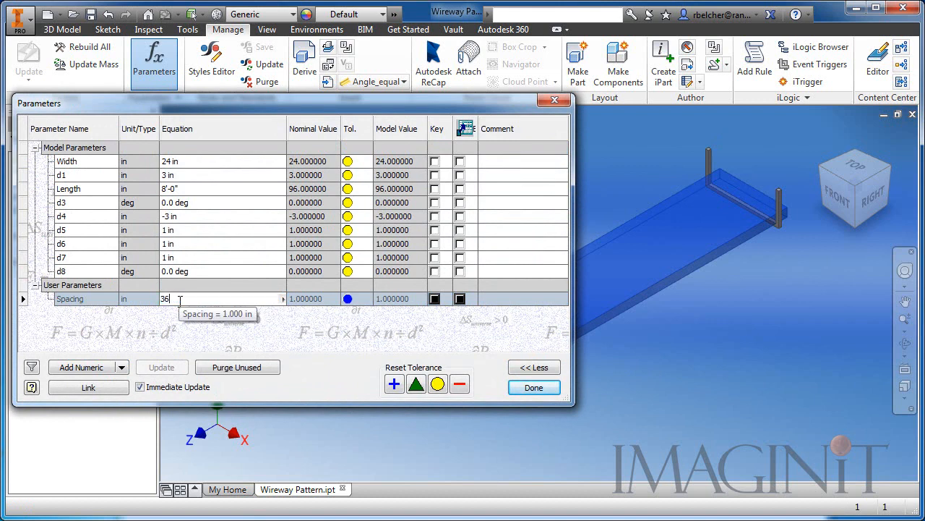
{"action": "key", "text": "Return"}
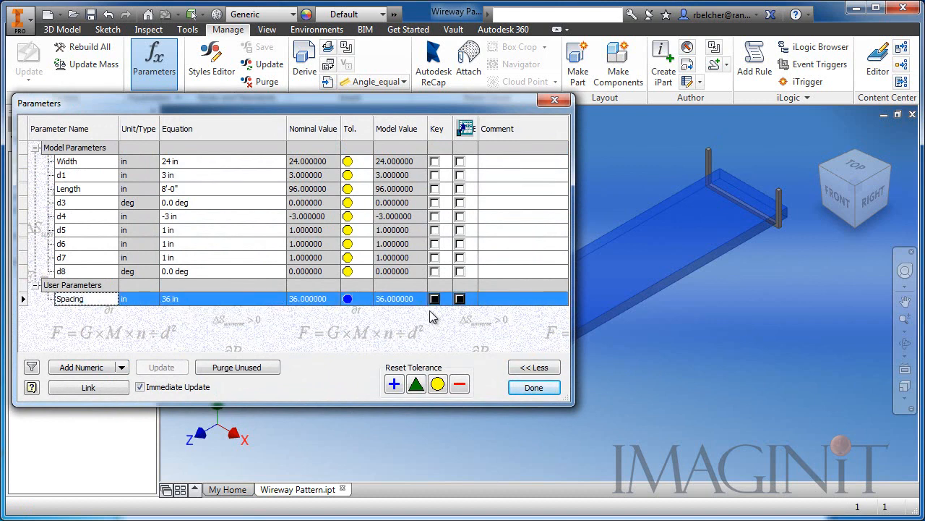
Mark Spacing, Length and Width as key and exported parameters, and close the parameters
{"action": "left_click", "coordinate": [434, 299]}
{"action": "left_click", "coordinate": [460, 299]}
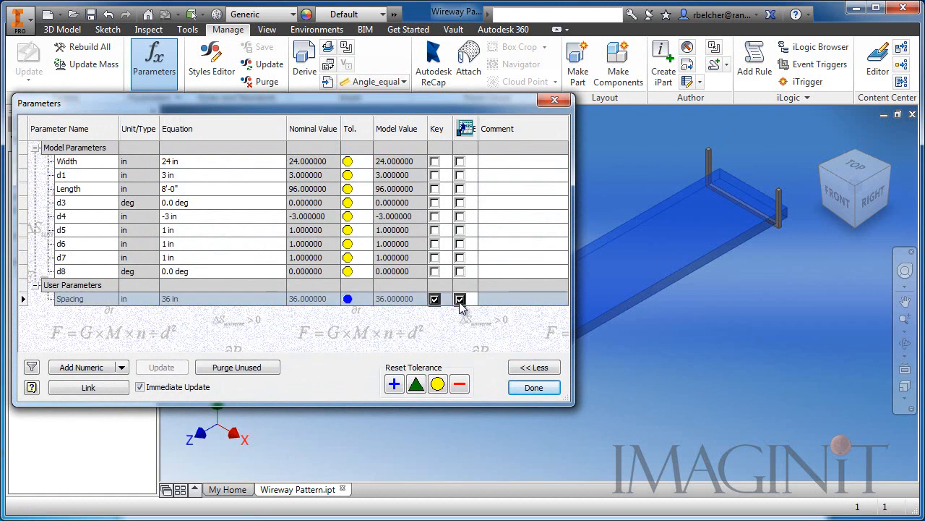
{"action": "left_click", "coordinate": [435, 189]}
{"action": "left_click", "coordinate": [460, 189]}
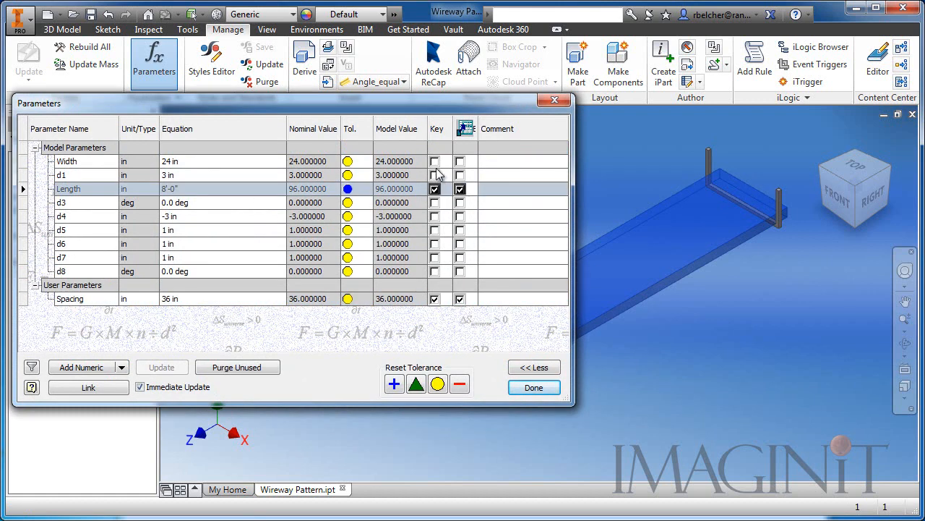
{"action": "left_click", "coordinate": [435, 161]}
{"action": "left_click", "coordinate": [460, 161]}
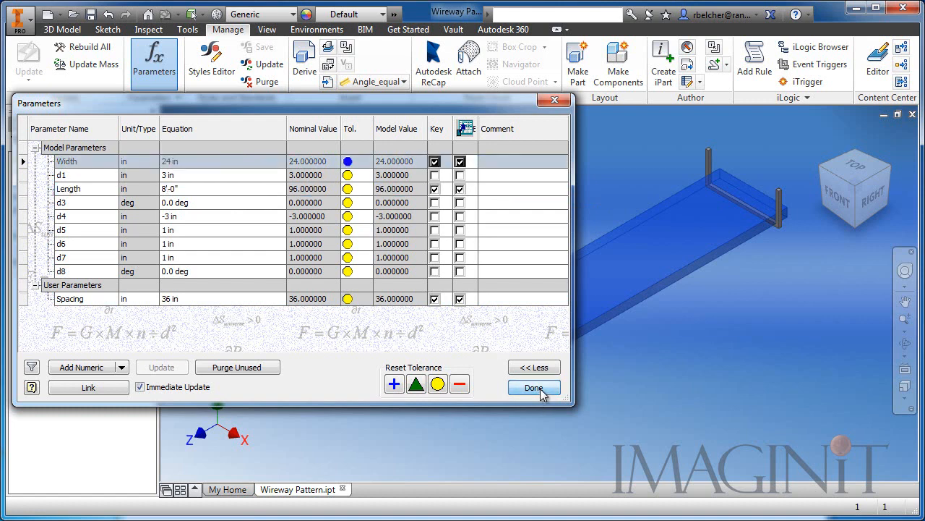
{"action": "left_click", "coordinate": [534, 388]}
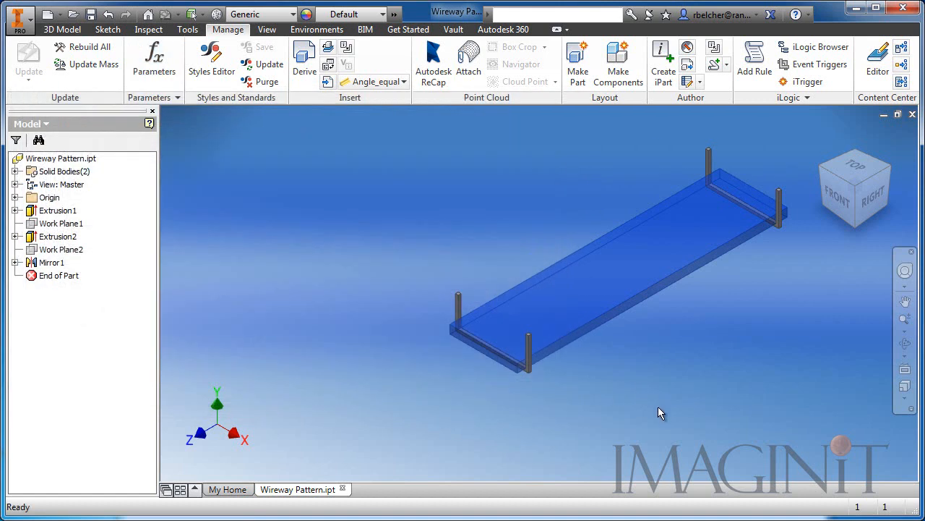
Start a rectangular pattern of the near-end support (Extrusion2) with the tray's long upper edge as Direction 1
{"action": "left_click", "coordinate": [62, 29]}
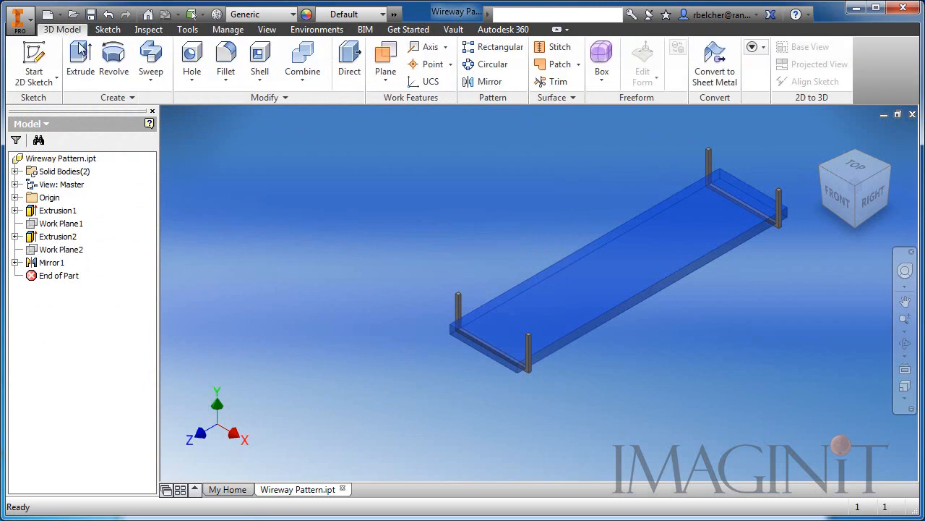
{"action": "left_click", "coordinate": [482, 49]}
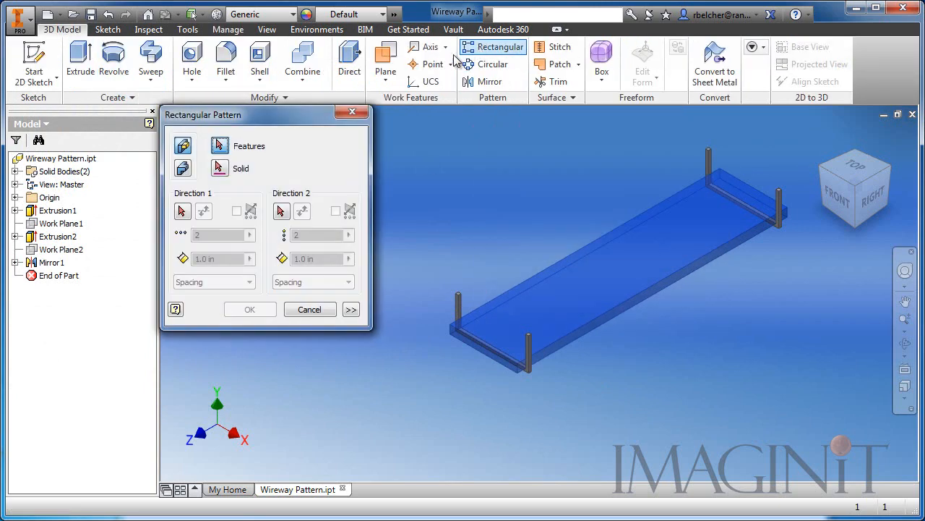
{"action": "left_click", "coordinate": [459, 302]}
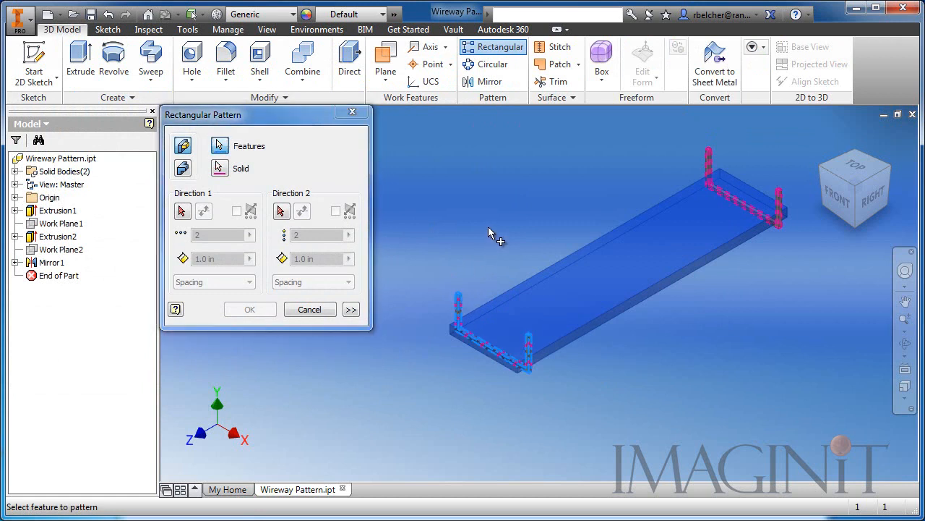
{"action": "left_click", "coordinate": [182, 210]}
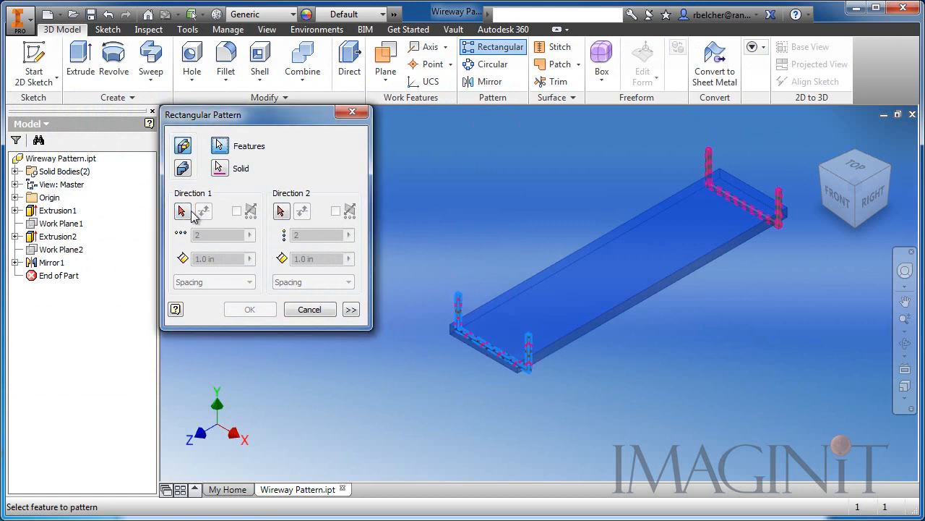
{"action": "left_click", "coordinate": [496, 297]}
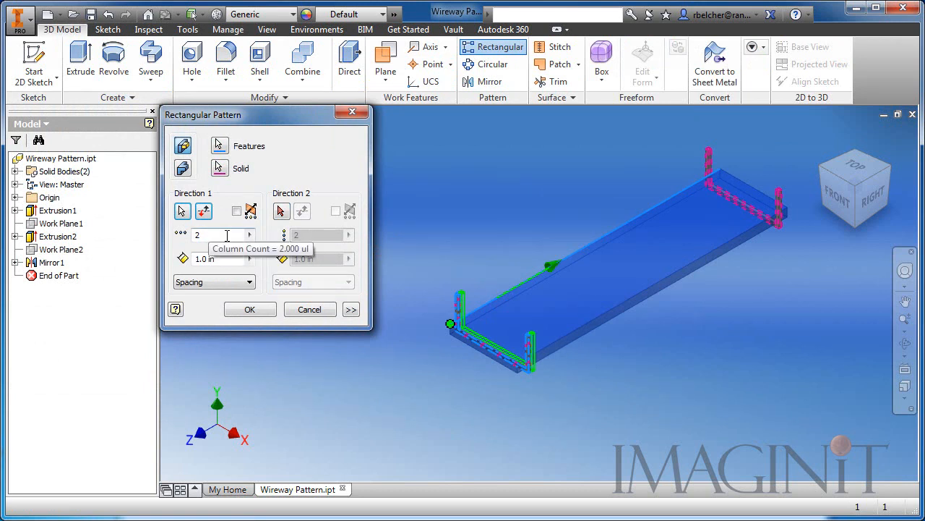
Link the pattern's column spacing to the Spacing parameter and create the pattern with a column count of 2
{"action": "left_click_drag", "start_coordinate": [224, 258], "coordinate": [197, 261]}
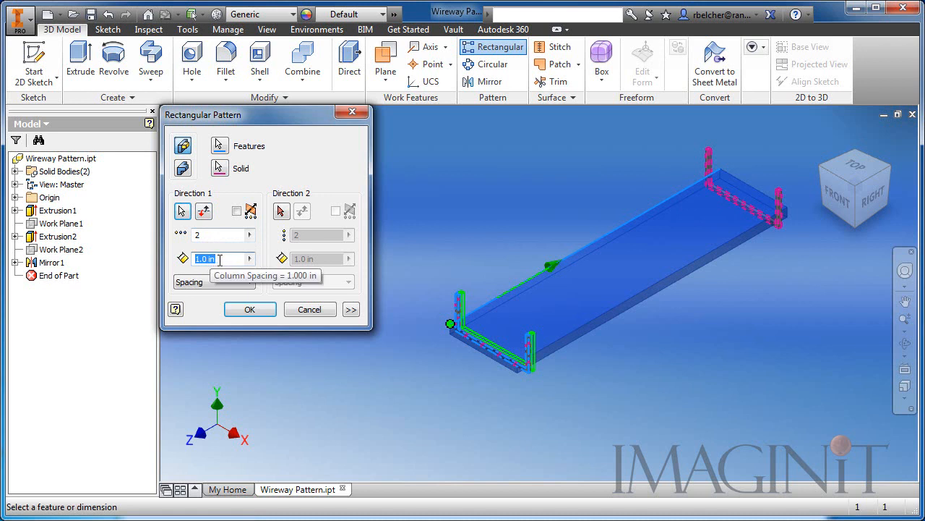
{"action": "right_click", "coordinate": [210, 262]}
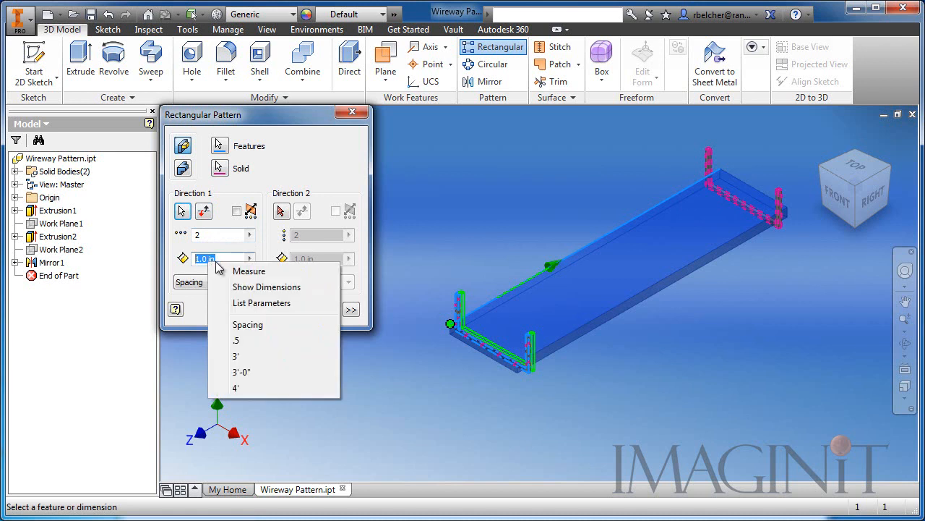
{"action": "left_click", "coordinate": [257, 303]}
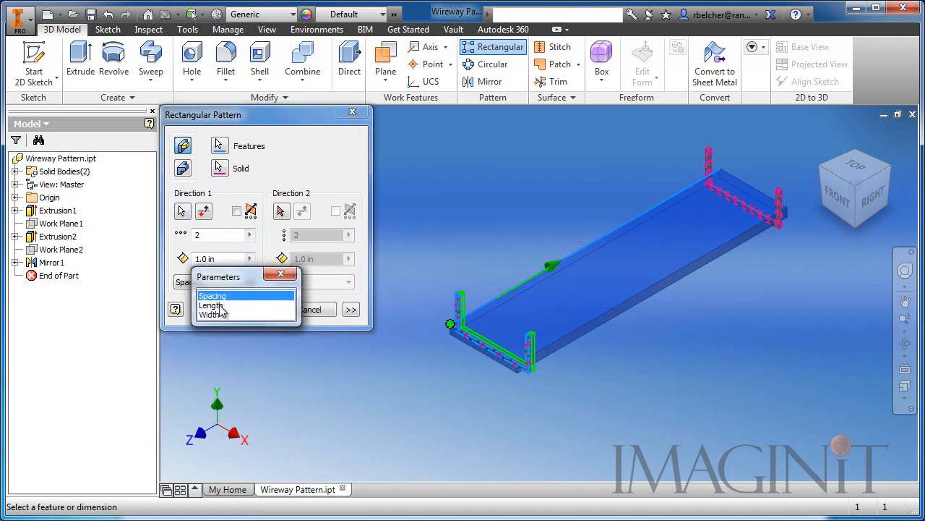
{"action": "left_click", "coordinate": [212, 296]}
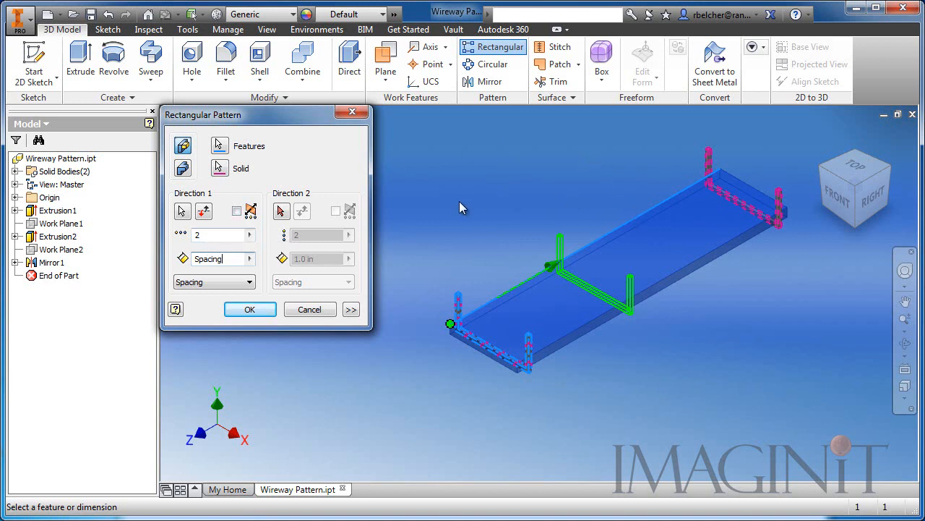
{"action": "double_click", "coordinate": [206, 236]}
{"action": "left_click", "coordinate": [250, 309]}
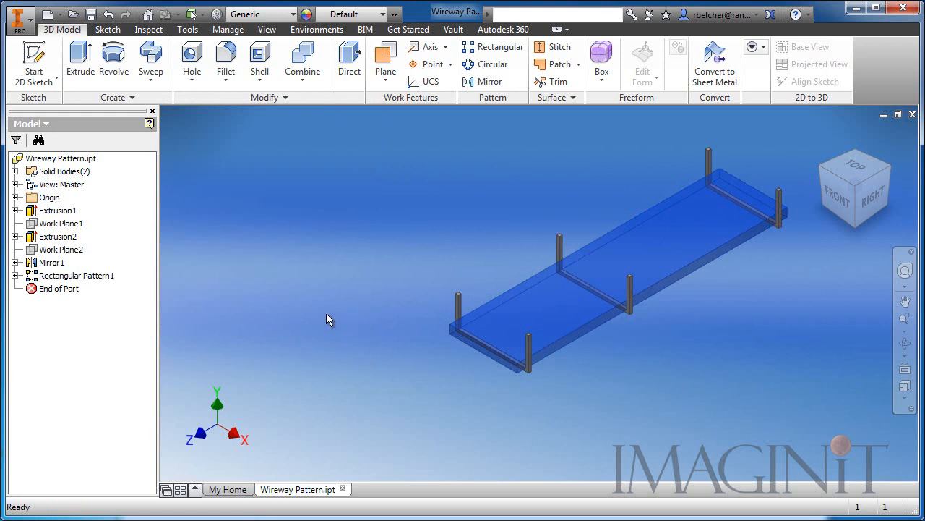
Open the parameters and begin the equation of the pattern's count parameter d9 with floor(isolate(Length;in;ul)
{"action": "left_click", "coordinate": [227, 29]}
{"action": "left_click", "coordinate": [154, 65]}
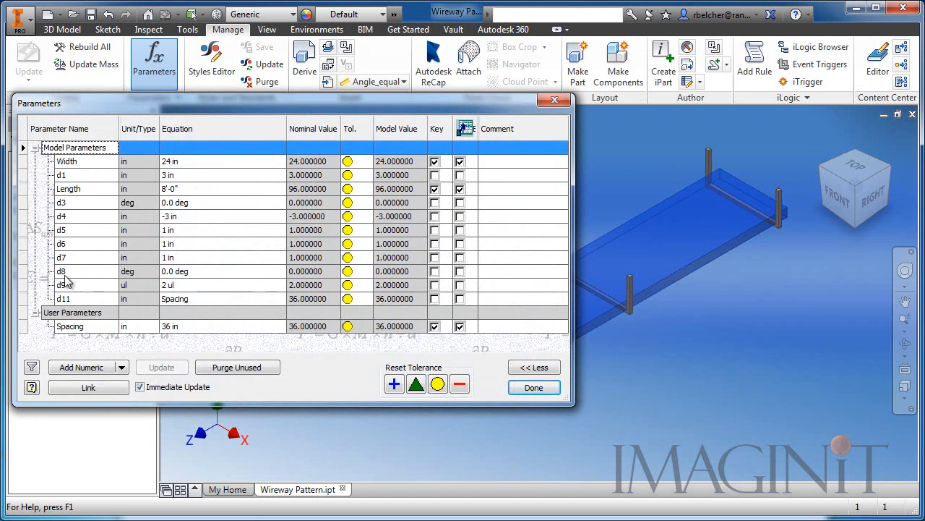
{"action": "left_click", "coordinate": [173, 287]}
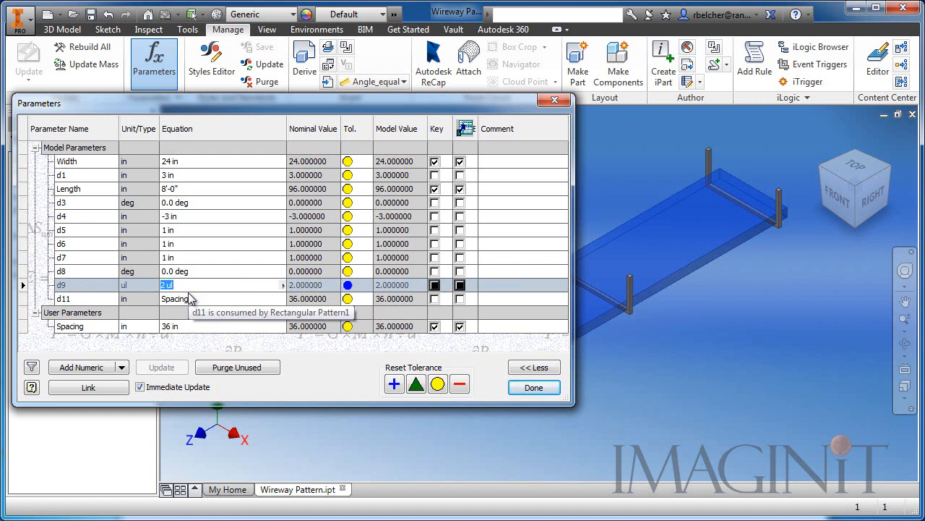
{"action": "type", "text": "floor"}
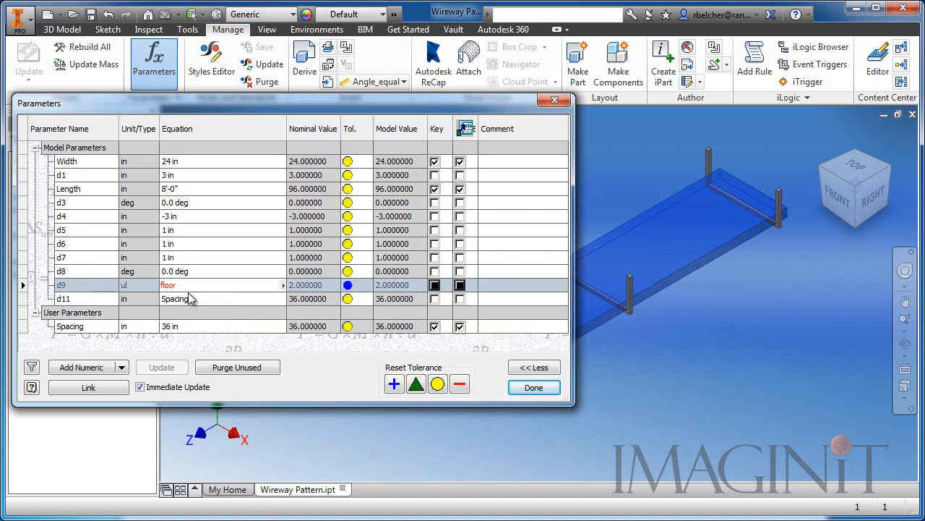
{"action": "key", "text": "BackSpace"}
{"action": "key", "text": "BackSpace"}
{"action": "key", "text": "BackSpace"}
{"action": "key", "text": "BackSpace"}
{"action": "key", "text": "BackSpace"}
{"action": "type", "text": "c"}
{"action": "type", "text": "e"}
{"action": "key", "text": "BackSpace"}
{"action": "mouse_move", "coordinate": [197, 288]}
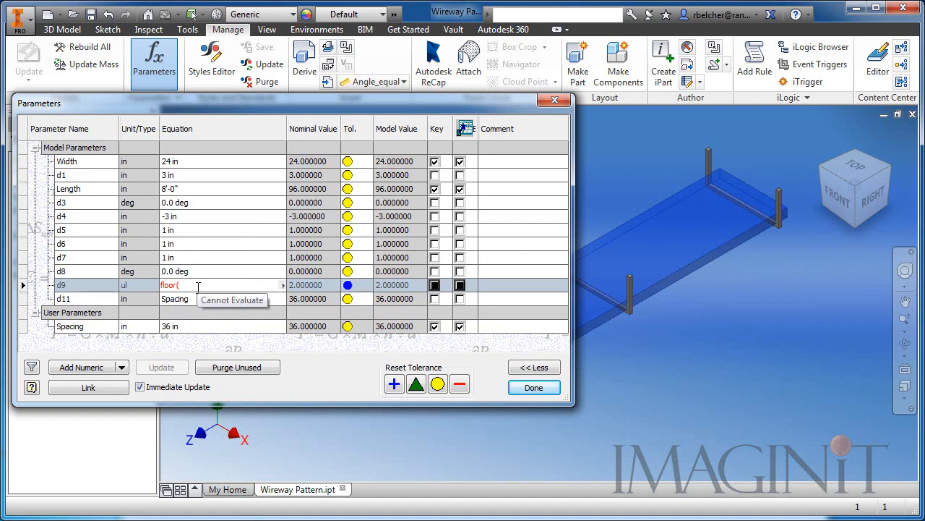
{"action": "type", "text": "isolate"}
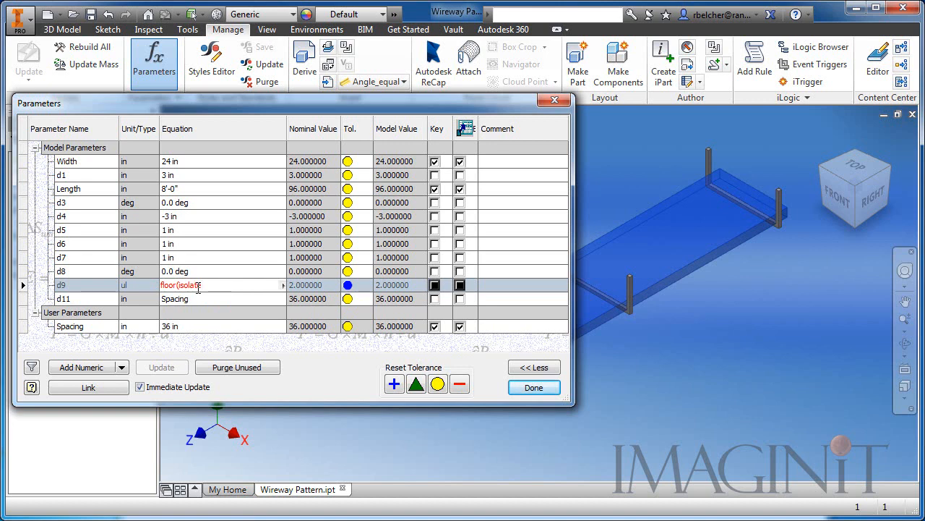
{"action": "type", "text": "(Length;in;ul)"}
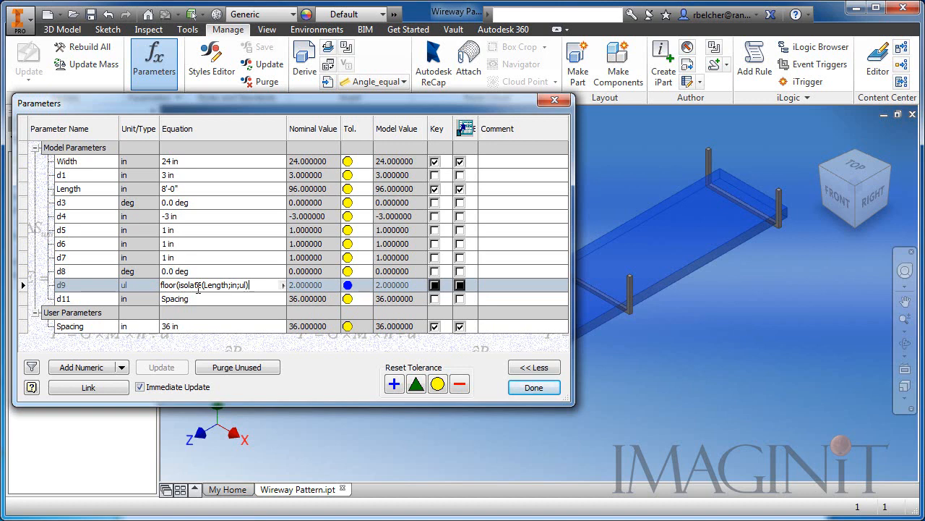
Complete the d9 equation by dividing by isolate(Spacing;in;ul), closing the floor function's parenthesis
{"action": "type", "text": "/"}
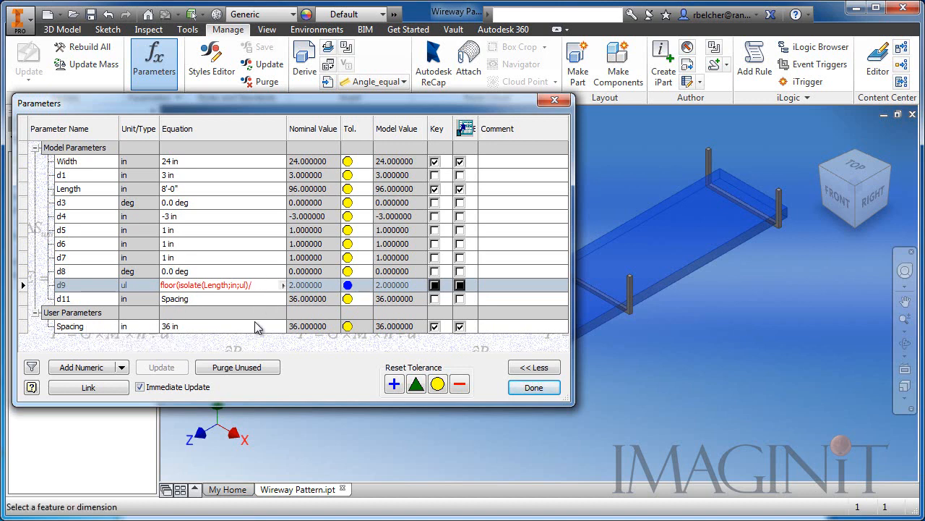
{"action": "type", "text": "isolate(Spacing"}
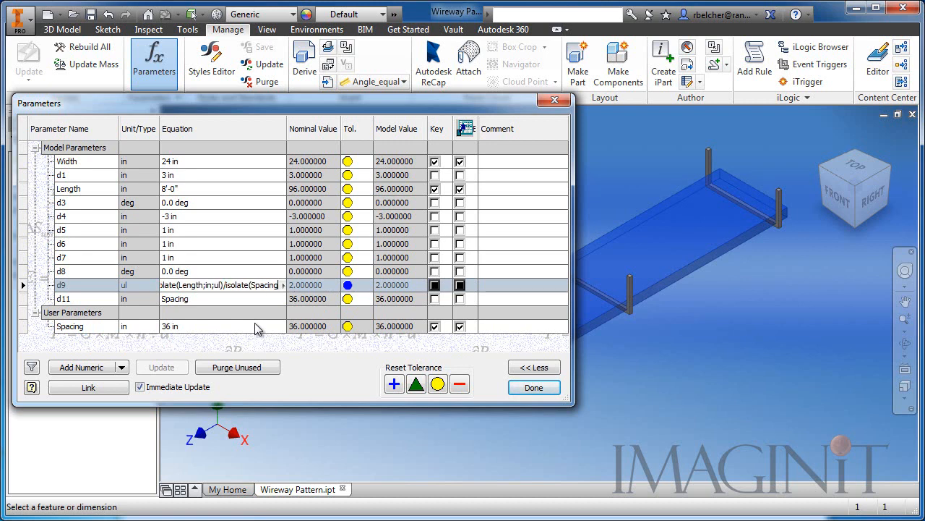
{"action": "type", "text": ";in"}
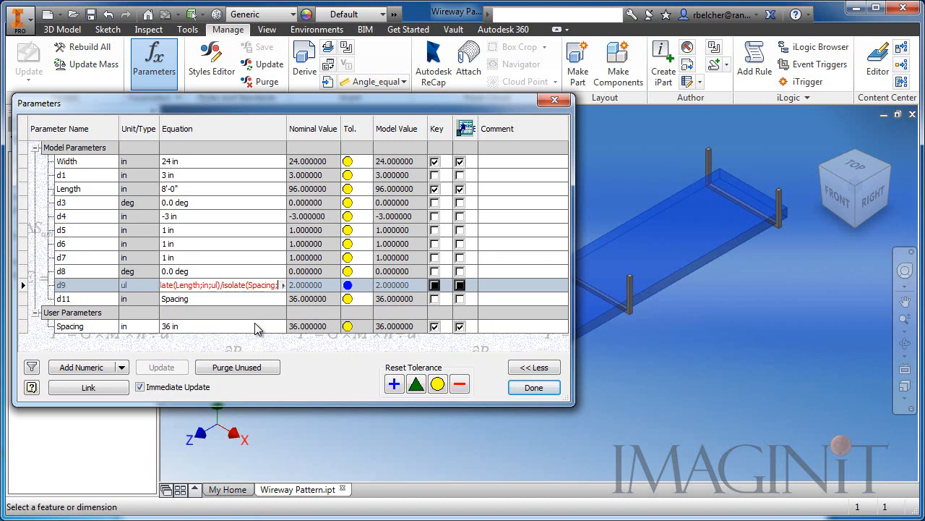
{"action": "type", "text": ";"}
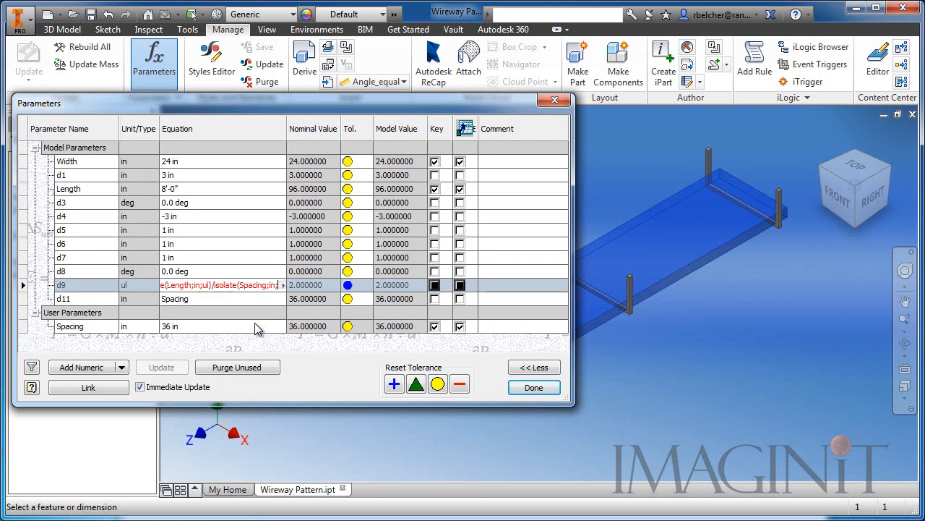
{"action": "type", "text": "ul"}
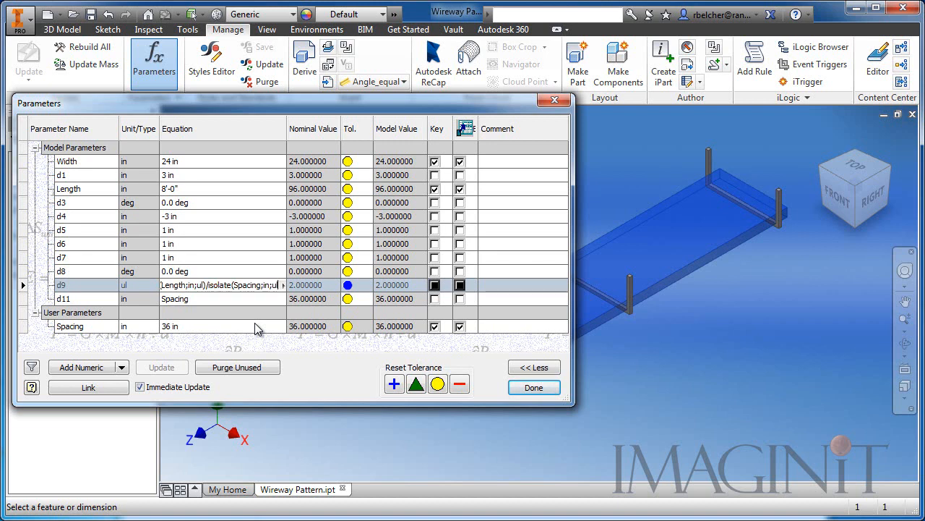
{"action": "type", "text": "))"}
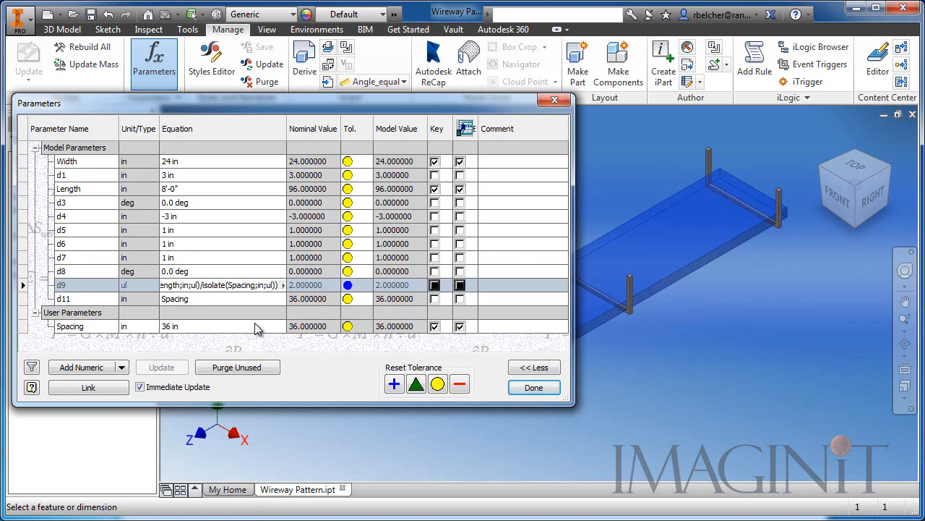
{"action": "key", "text": "Return"}
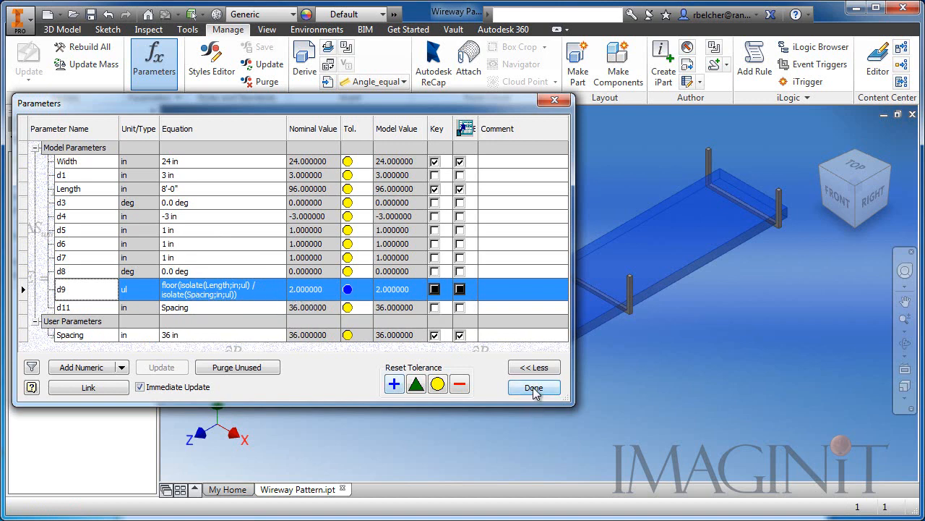
Replace the floor function with ceil in the d9 equation, keeping Length divided by Spacing as its argument
{"action": "middle_click_drag", "start_coordinate": [638, 405], "coordinate": [731, 434]}
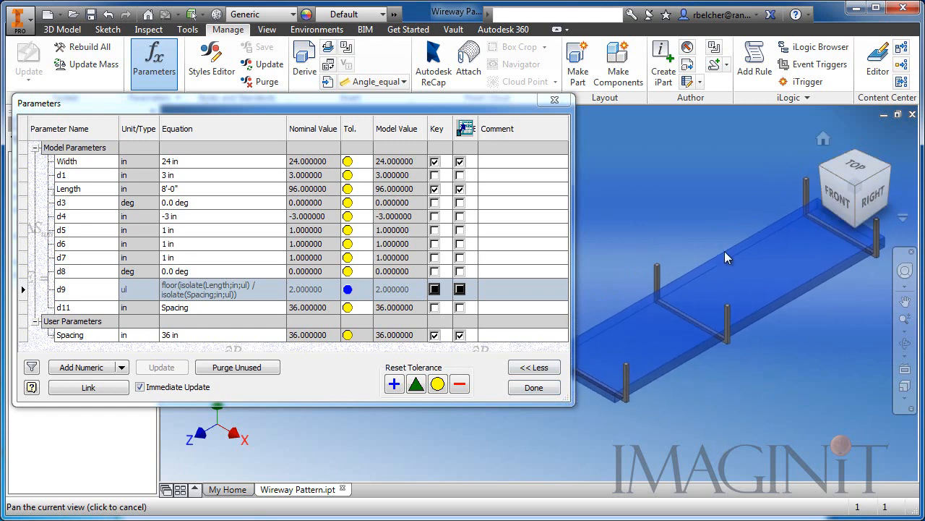
{"action": "left_click", "coordinate": [172, 289]}
{"action": "left_click", "coordinate": [174, 288]}
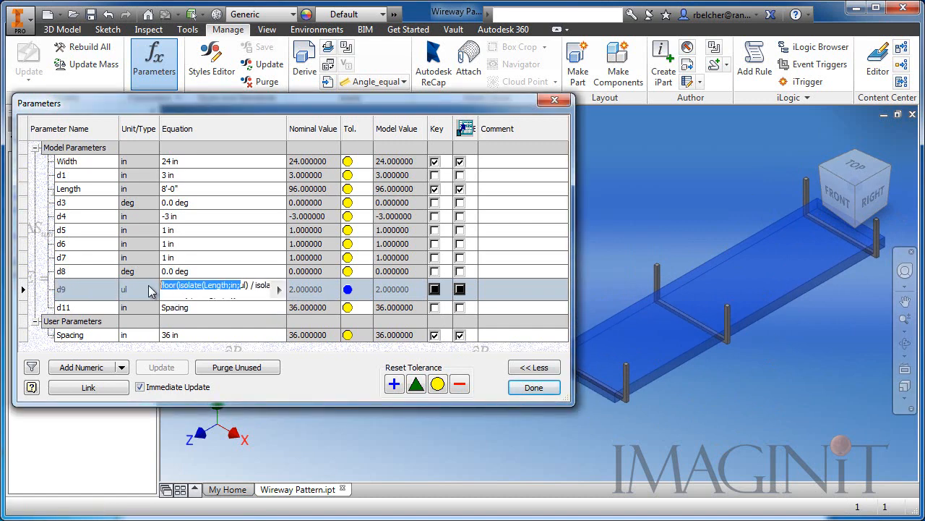
{"action": "left_click_drag", "start_coordinate": [177, 287], "coordinate": [146, 287]}
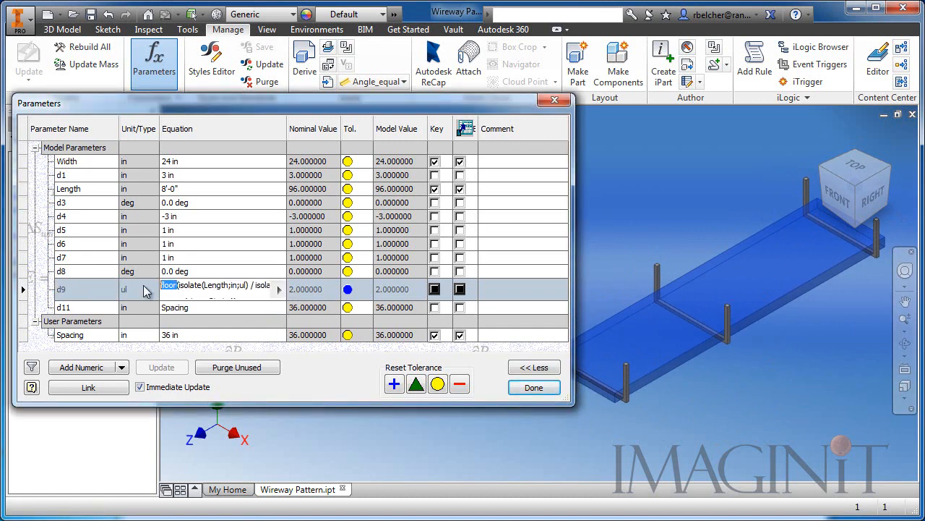
{"action": "type", "text": "ceil"}
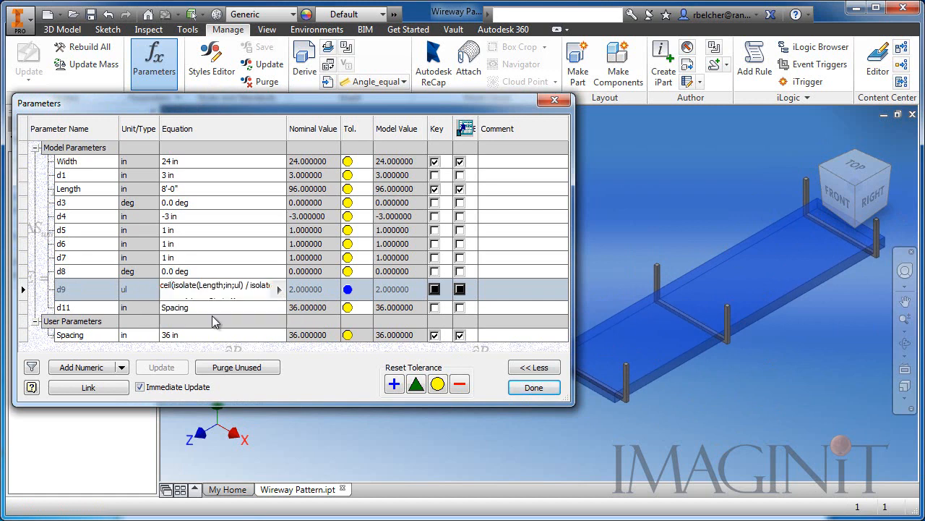
{"action": "key", "text": "Return"}
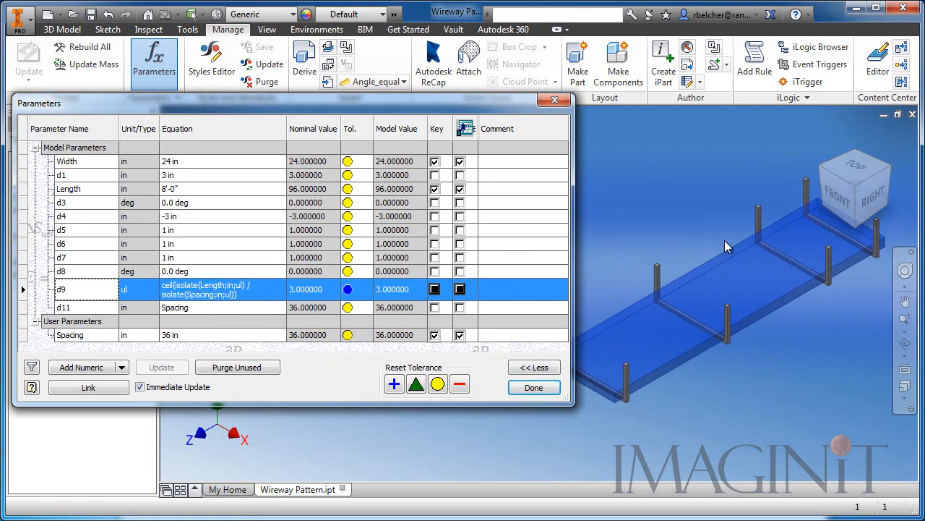
Change the rounding function in the d9 equation from ceil back to floor
{"action": "left_click", "coordinate": [167, 289]}
{"action": "double_click", "coordinate": [168, 287]}
{"action": "double_click", "coordinate": [167, 286]}
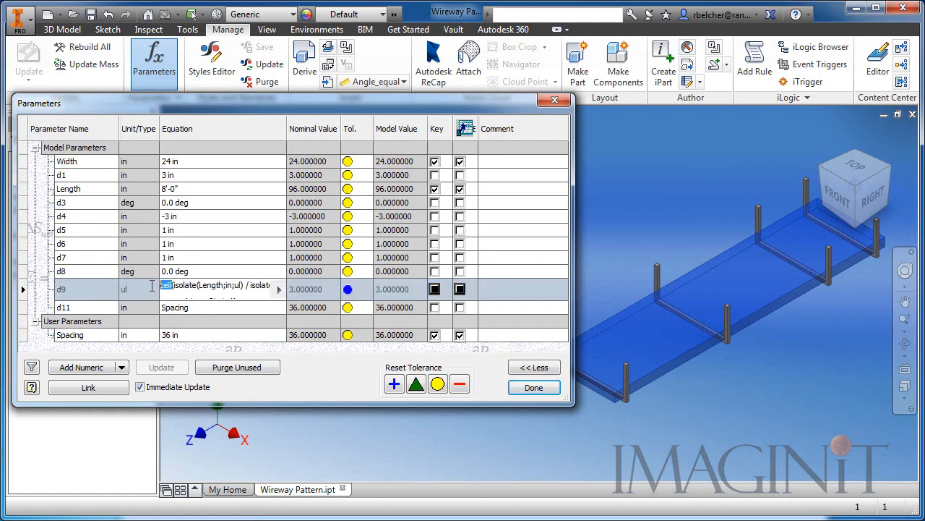
{"action": "type", "text": "fl"}
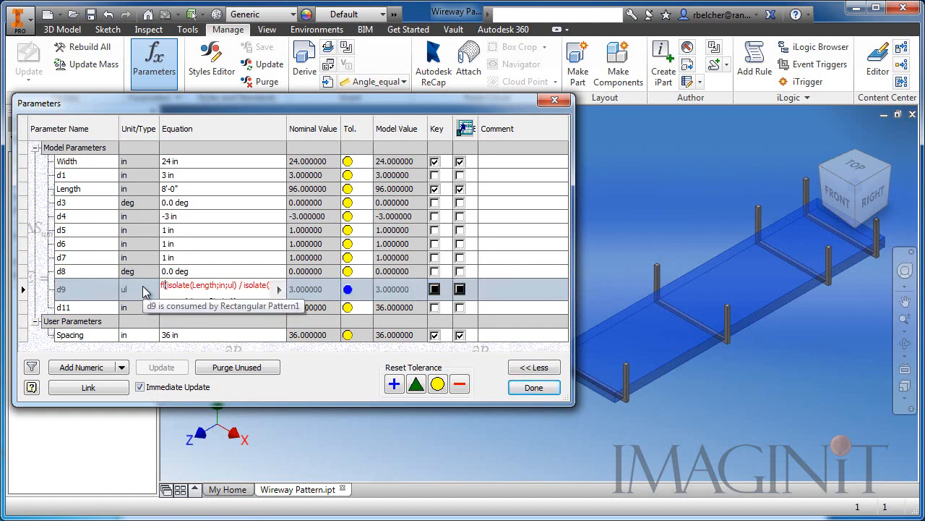
{"action": "type", "text": "oor("}
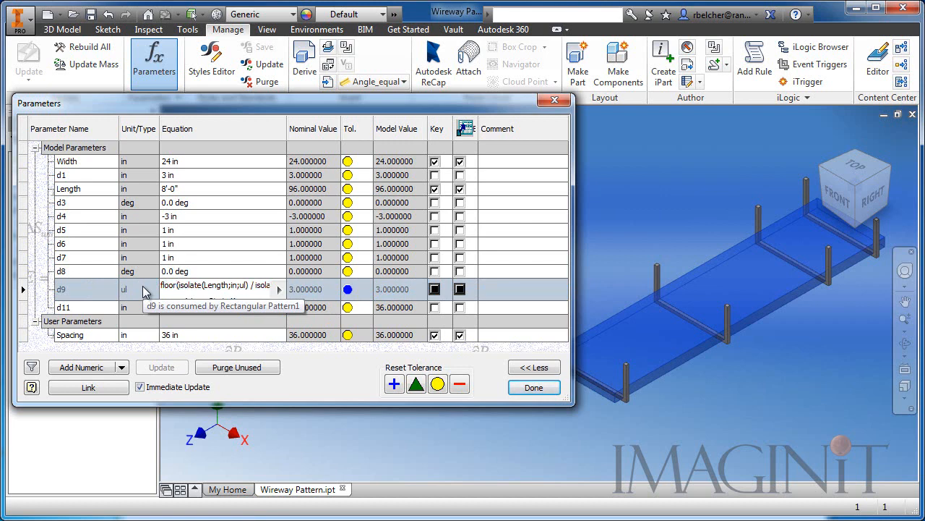
{"action": "key", "text": "Return"}
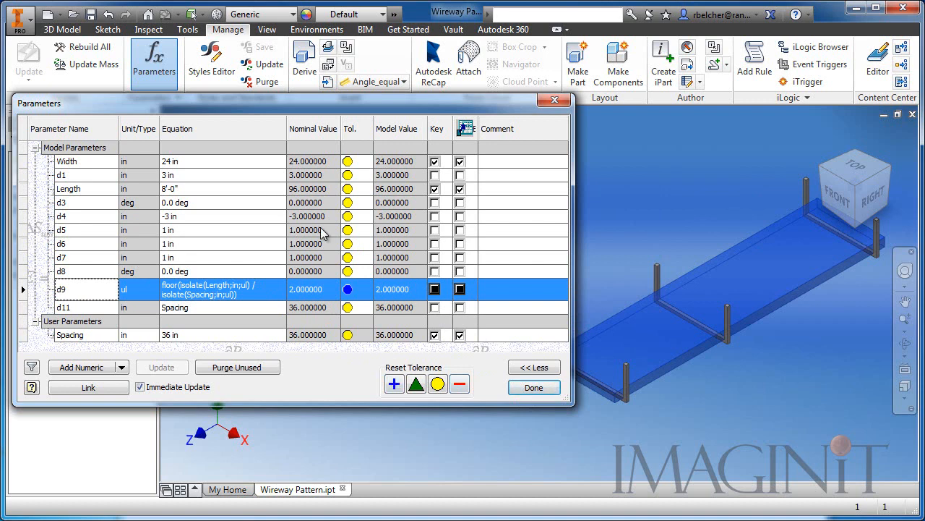
Set the Length parameter to 12'-0" to test how the support pattern updates
{"action": "scroll", "coordinate": [670, 249], "scroll_direction": "down", "scroll_amount": 3}
{"action": "middle_click_drag", "start_coordinate": [669, 249], "coordinate": [672, 280]}
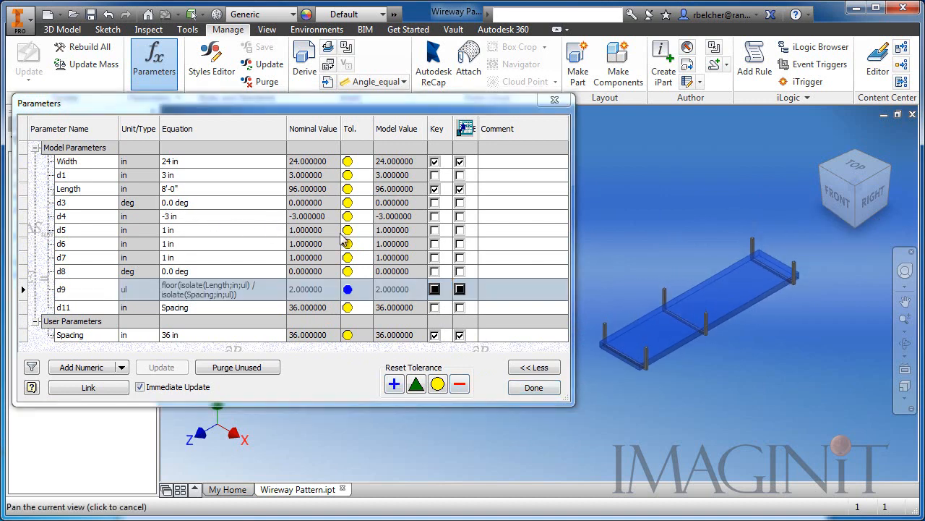
{"action": "left_click", "coordinate": [176, 188]}
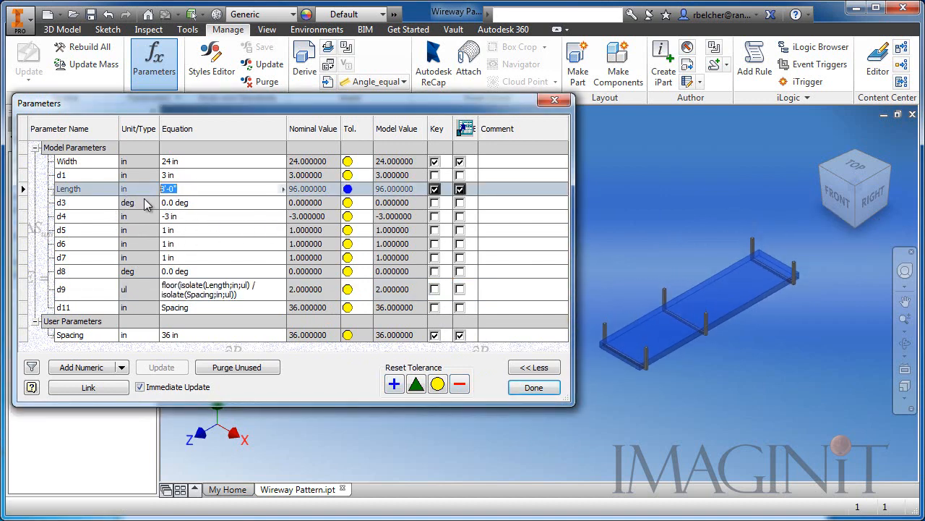
{"action": "type", "text": "12'-0\""}
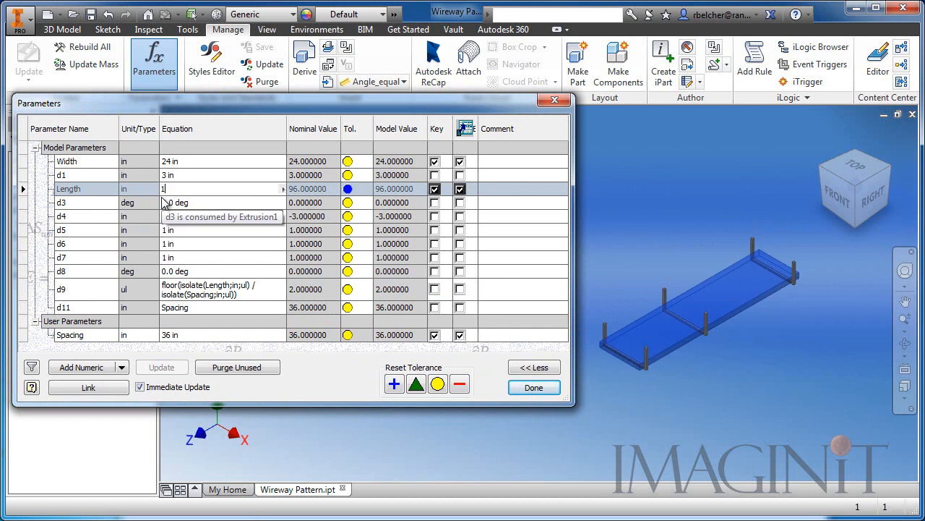
{"action": "key", "text": "Return"}
{"action": "middle_click_drag", "start_coordinate": [732, 366], "coordinate": [725, 387]}
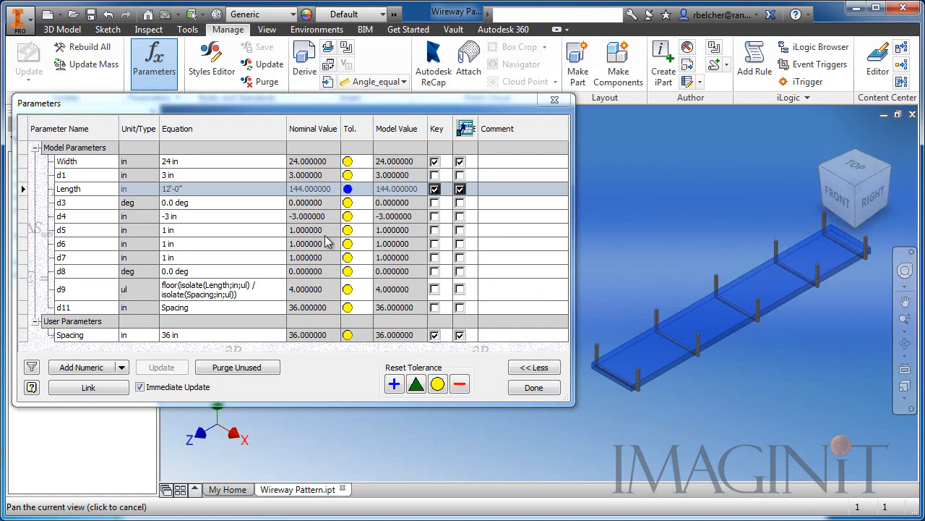
Set the Length parameter to 10' to test the support pattern on a shorter wireway
{"action": "left_click", "coordinate": [159, 189]}
{"action": "left_click_drag", "start_coordinate": [159, 188], "coordinate": [130, 191]}
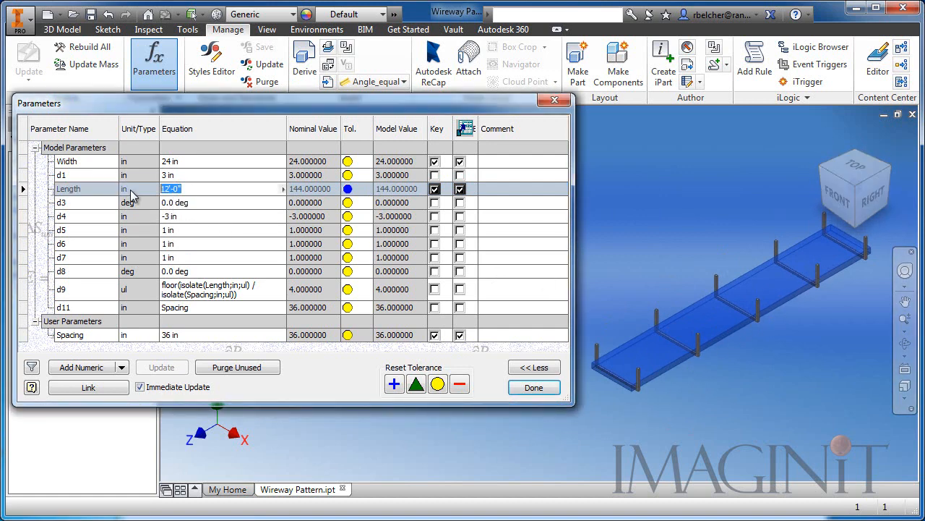
{"action": "type", "text": "10'"}
{"action": "key", "text": "Return"}
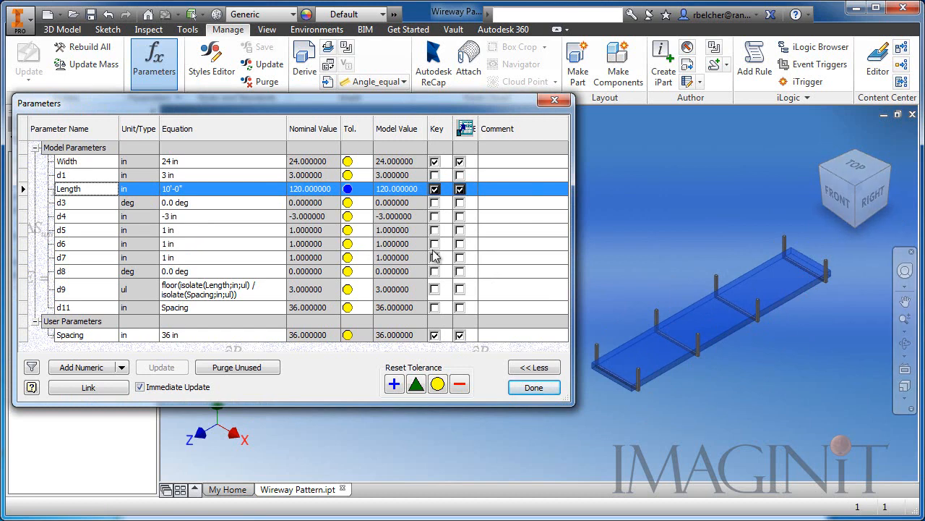
Restore the Length parameter to 12' and close the parameters
{"action": "left_click", "coordinate": [188, 189]}
{"action": "type", "text": "12'"}
{"action": "key", "text": "Return"}
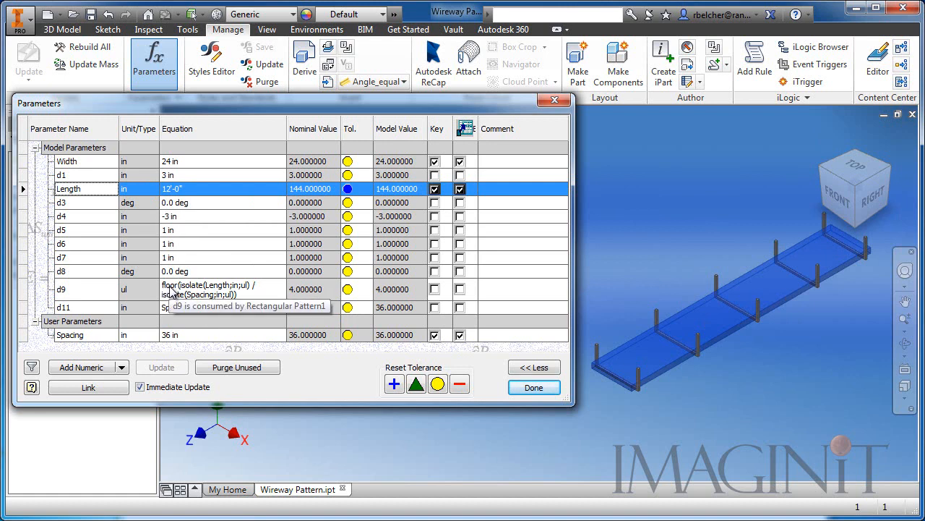
{"action": "left_click", "coordinate": [534, 387]}
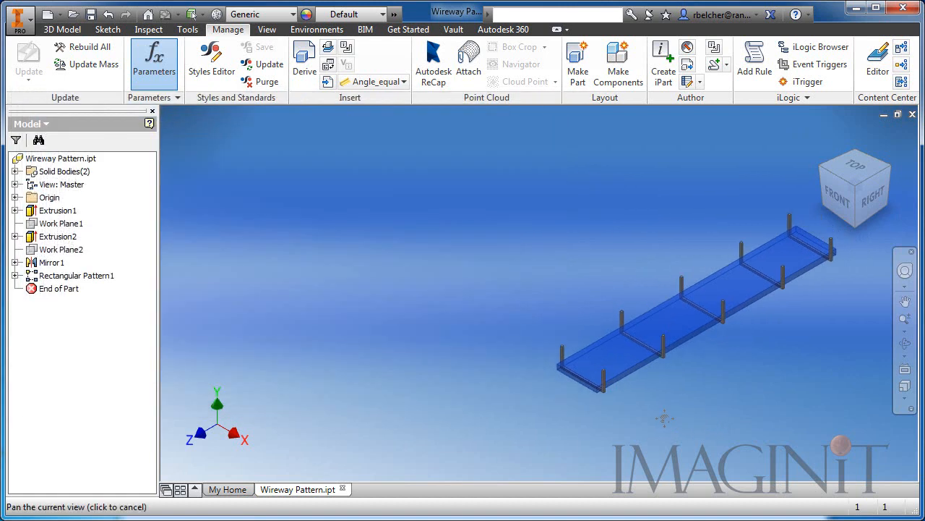
{"action": "middle_click_drag", "start_coordinate": [680, 419], "coordinate": [500, 378]}
{"action": "scroll", "coordinate": [519, 349], "scroll_direction": "down", "scroll_amount": 3}
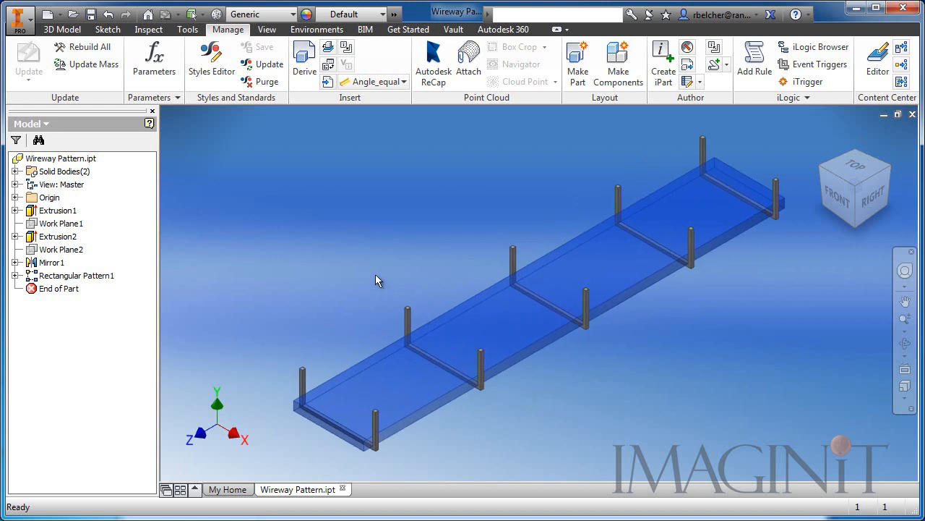